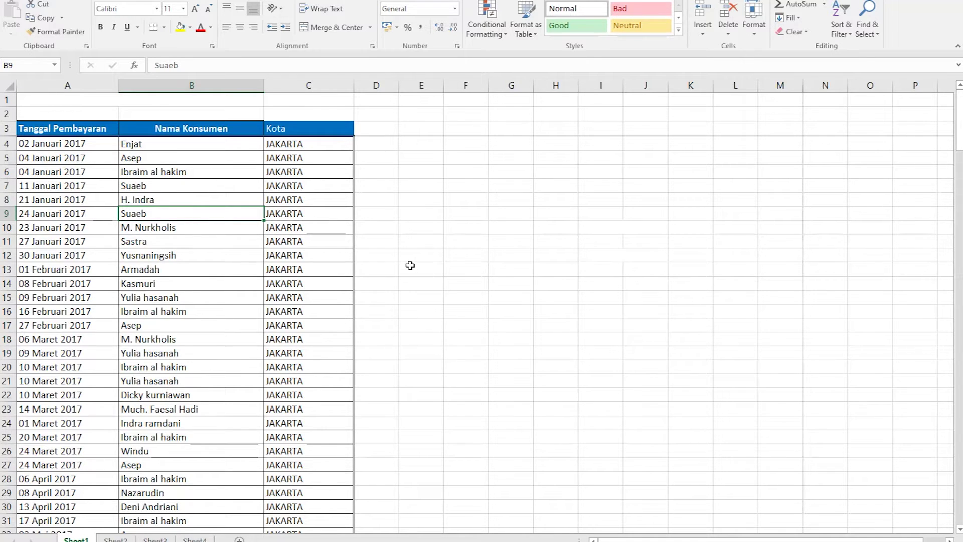
Examine the payment date, customer name and city columns of the table on Sheet1.
scroll(448, 275, "up", 2)
left_click_drag(641, 540, 609, 540)
scroll(175, 241, "up", 1)
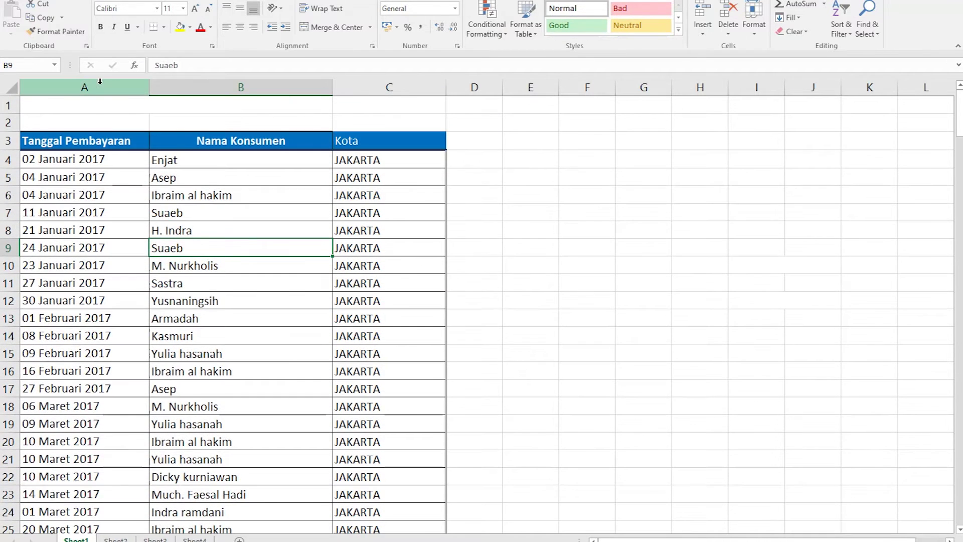
left_click_drag(99, 81, 238, 86)
left_click(239, 86)
left_click(384, 87)
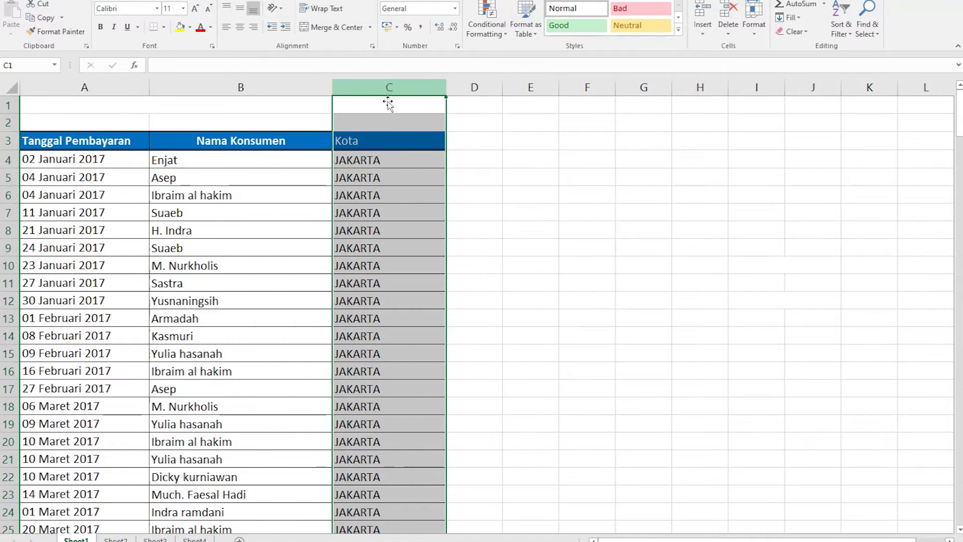
left_click(395, 298)
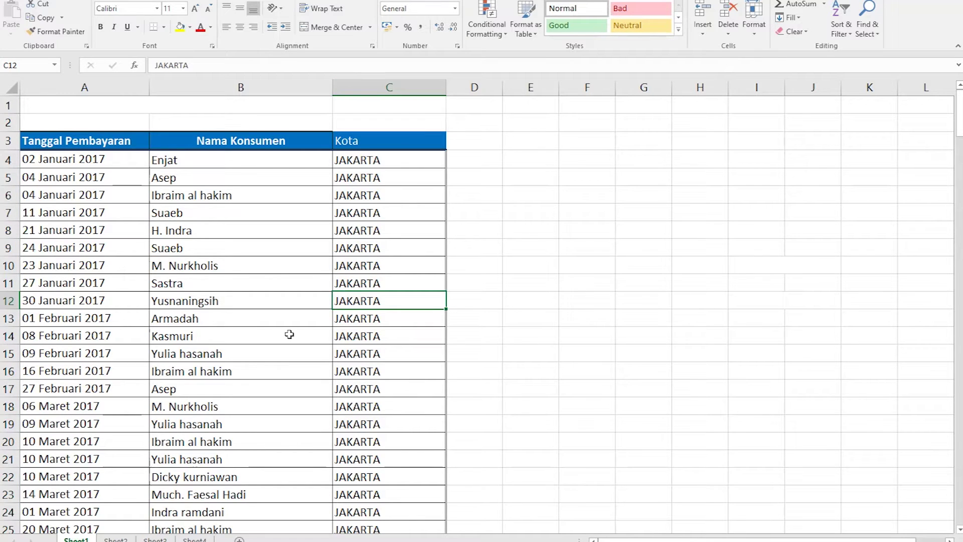
scroll(290, 334, "up", 1)
left_click_drag(658, 540, 627, 540)
scroll(259, 331, "up", 1)
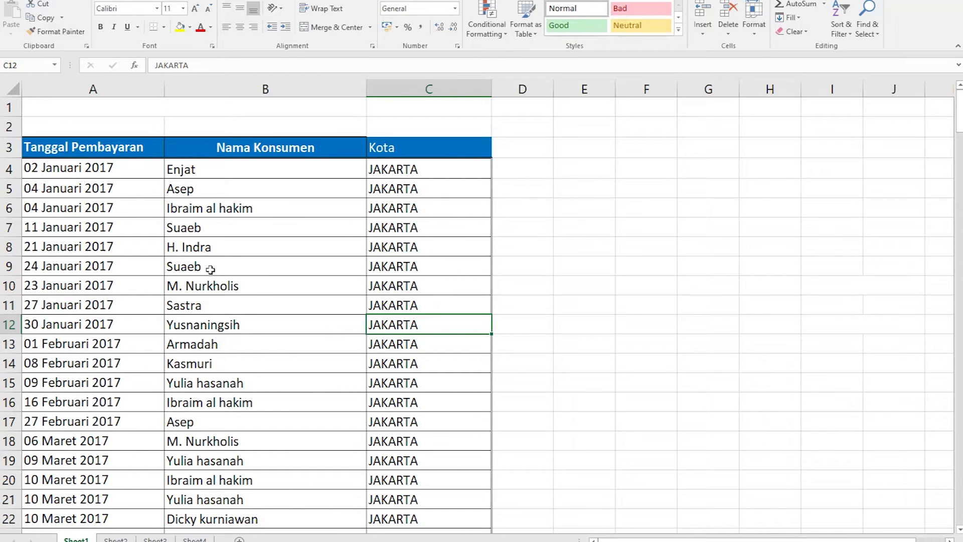
Insert a new column before Tanggal Pembayaran and enter the heading Nomor in cell A3.
left_click(110, 88)
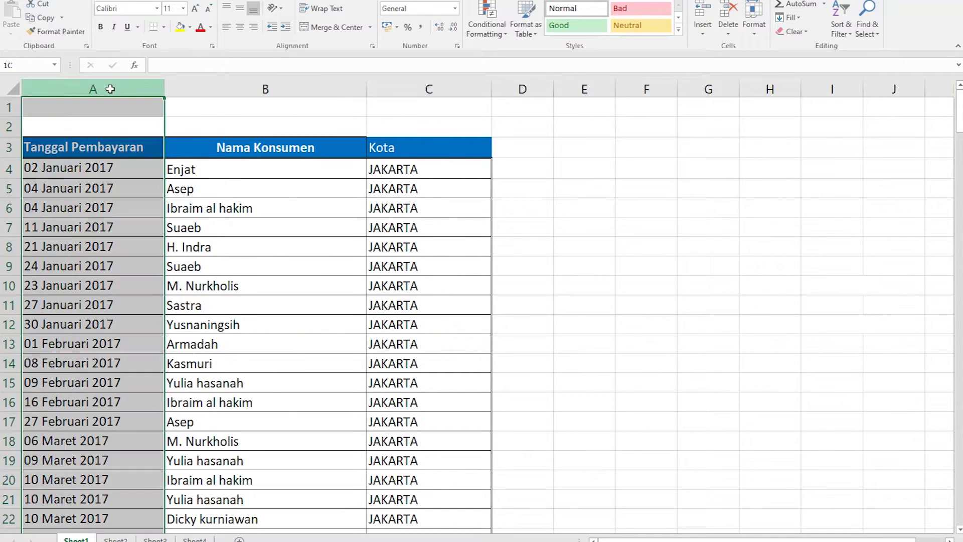
right_click(110, 89)
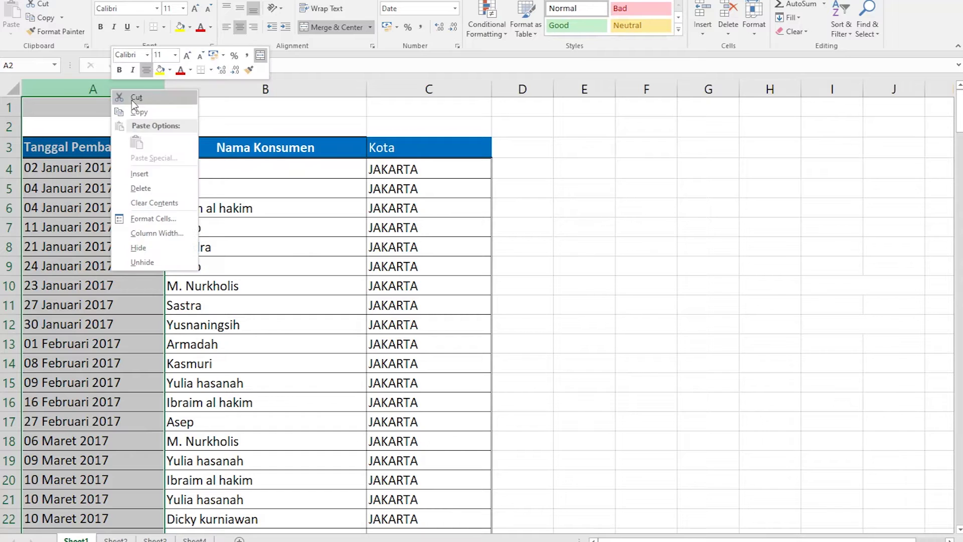
left_click(152, 176)
left_click(64, 149)
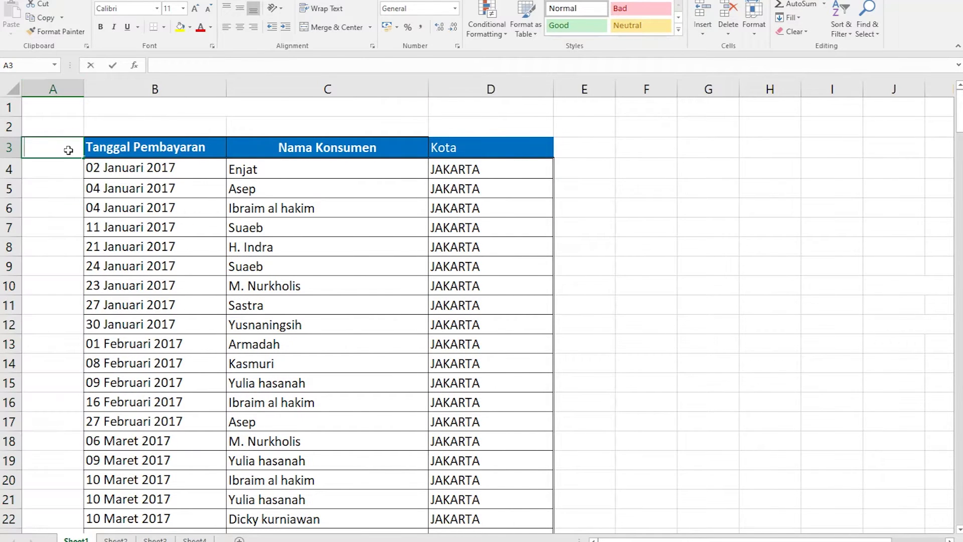
type("Nomor")
key("Tab")
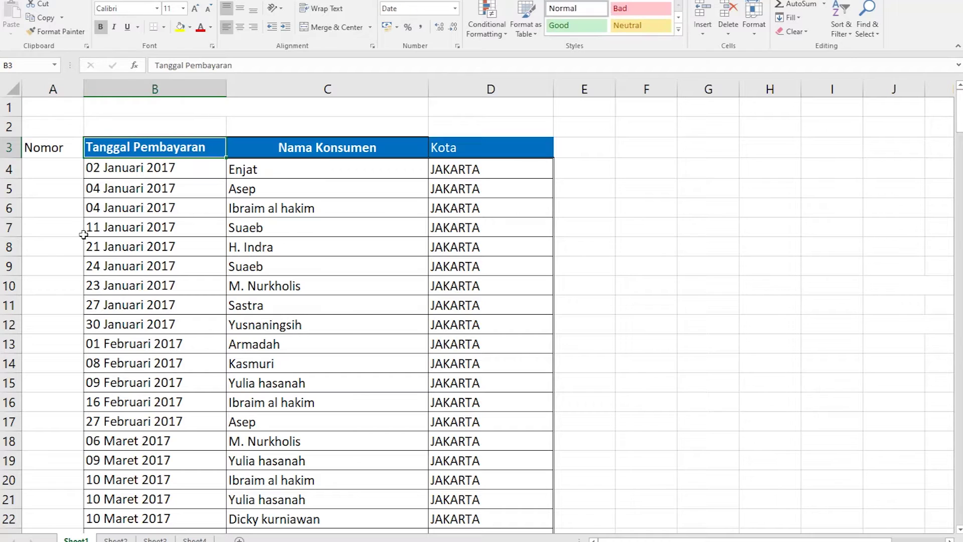
left_click(189, 280)
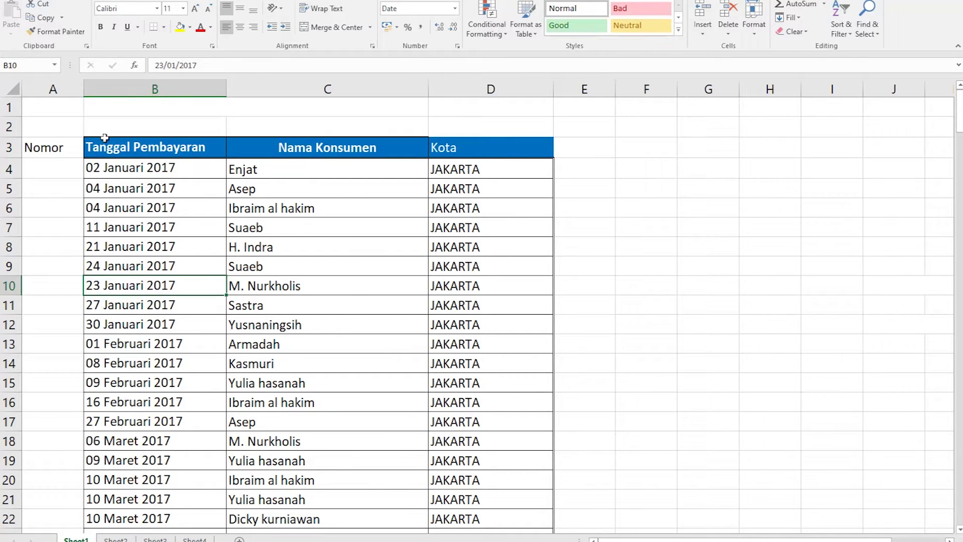
left_click(65, 89)
right_click(64, 89)
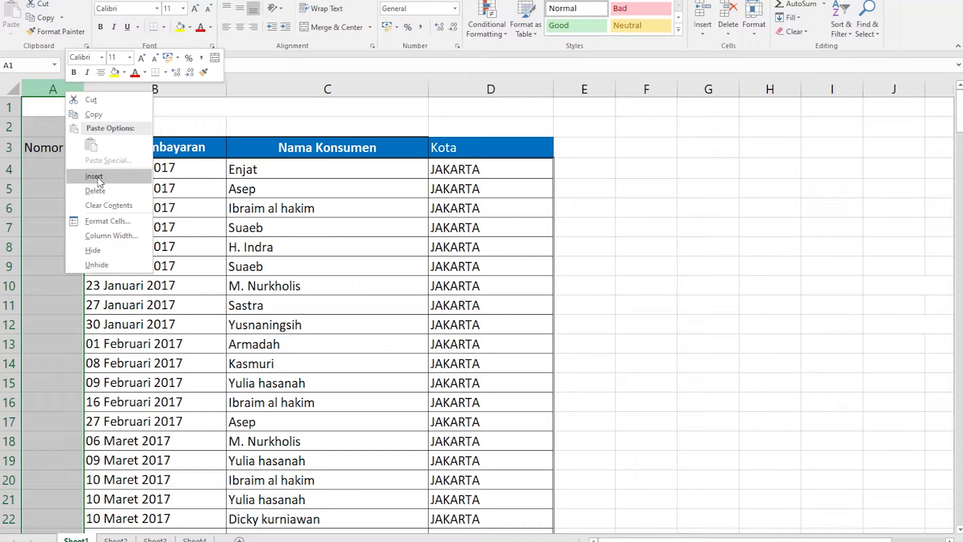
key("Escape")
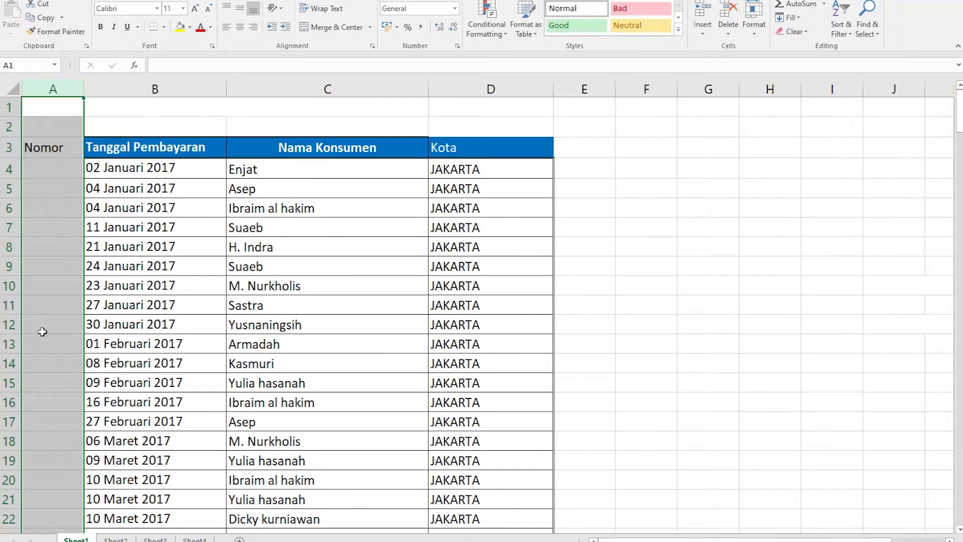
left_click(43, 309)
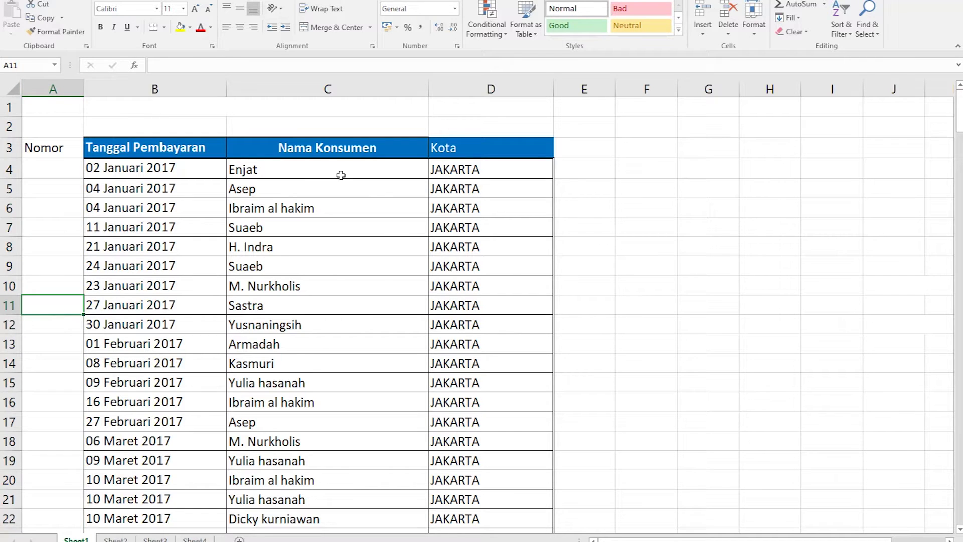
left_click(350, 316)
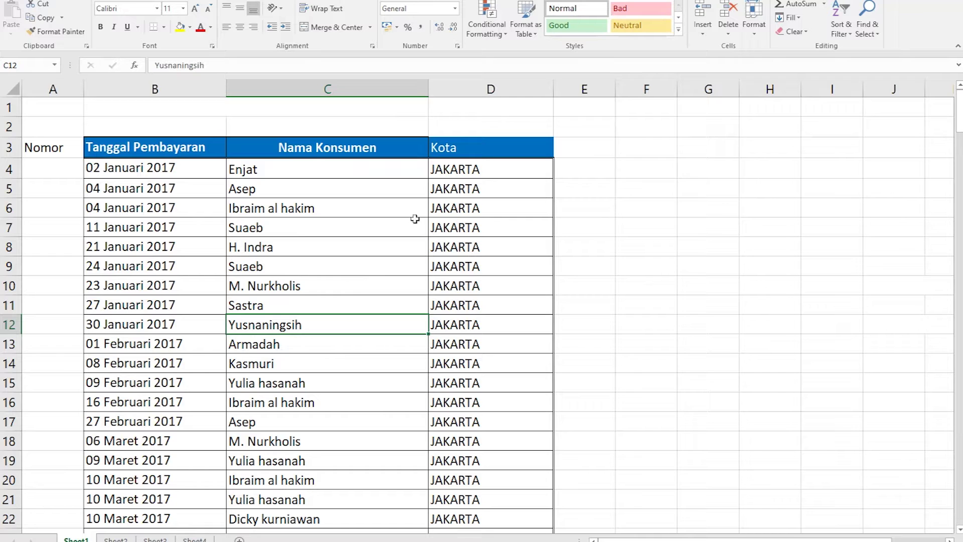
Insert one empty column before Nama Konsumen and another before Kota.
left_click(294, 91)
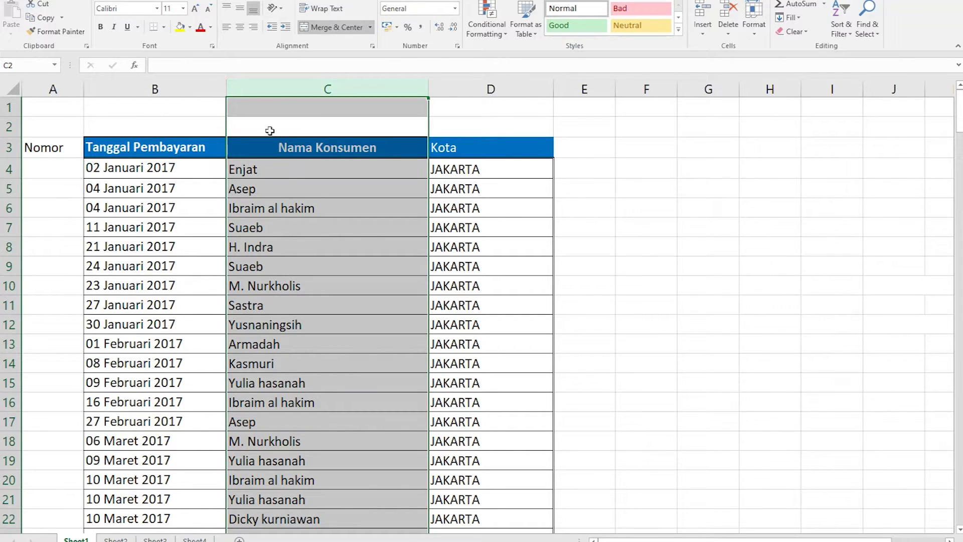
key("ctrl+shift+plus")
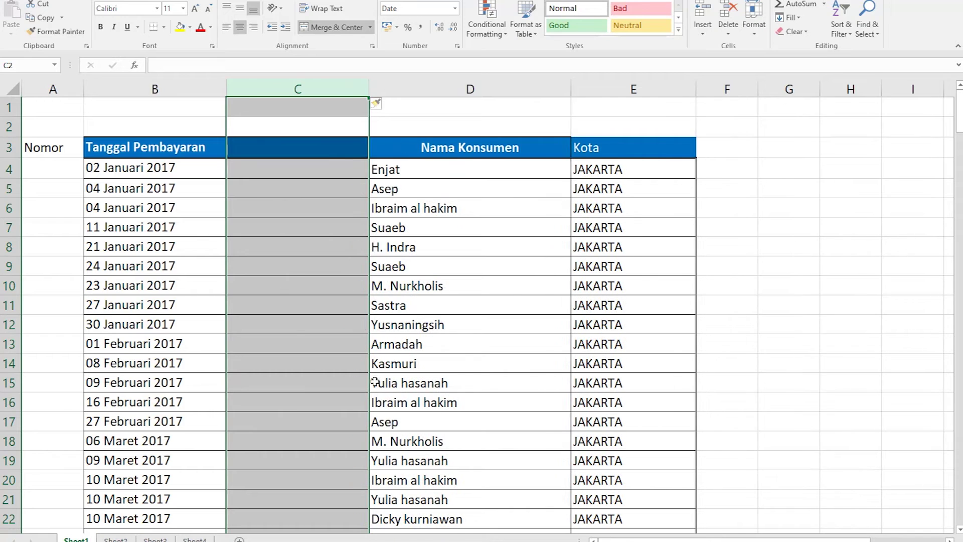
left_click(658, 87)
key("ctrl+shift+plus")
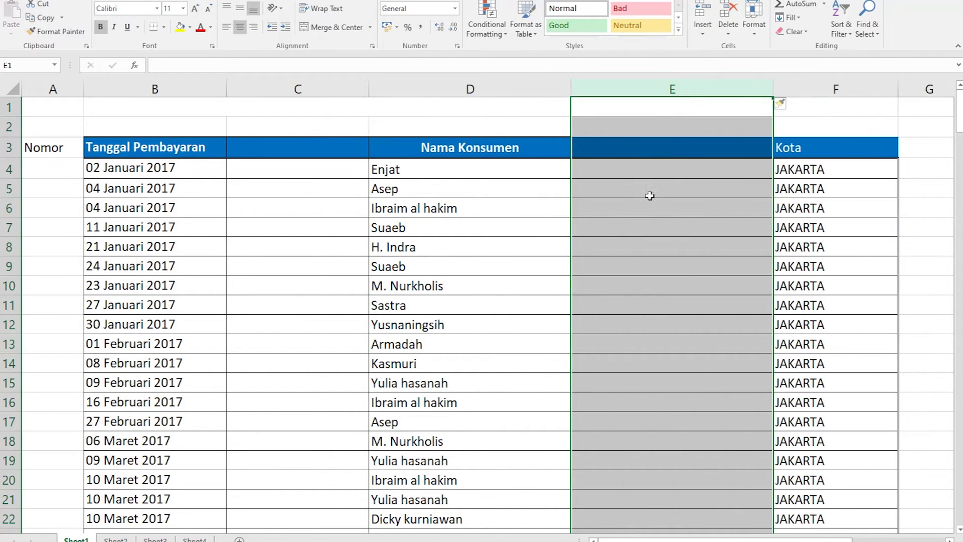
left_click(559, 317)
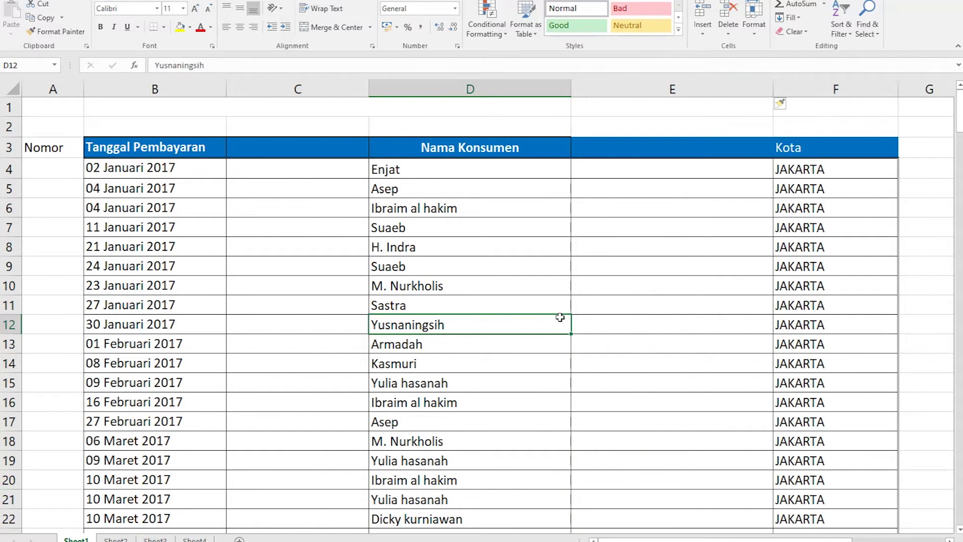
Enter the headings Tanggal in cell C3 and Alamat in cell E3.
left_click(325, 149)
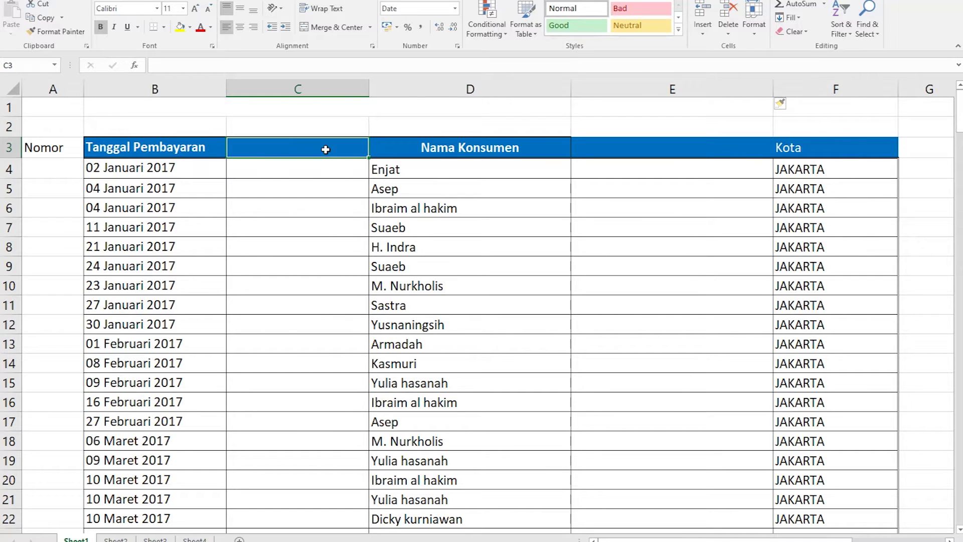
type("Tanggal")
key("Tab")
key("Tab")
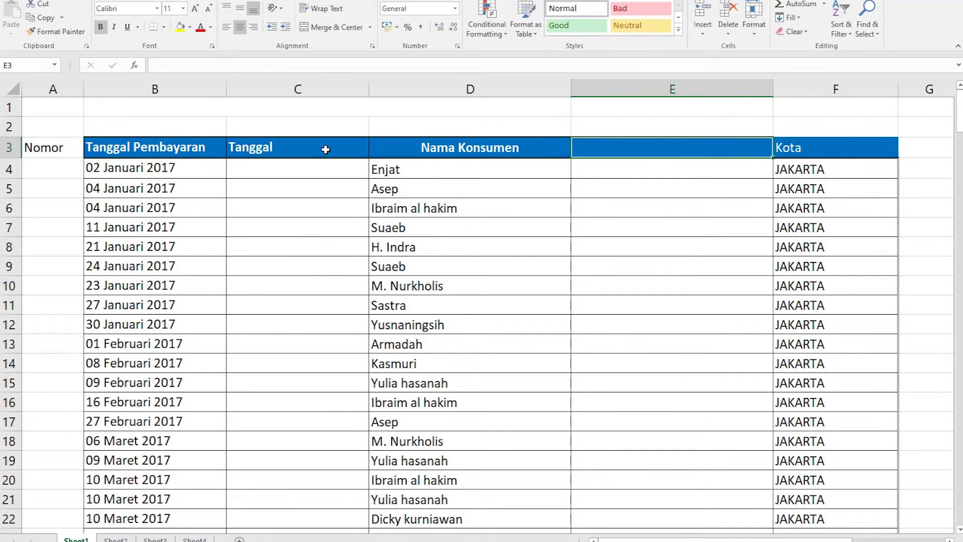
type("Alamat")
left_click(300, 217)
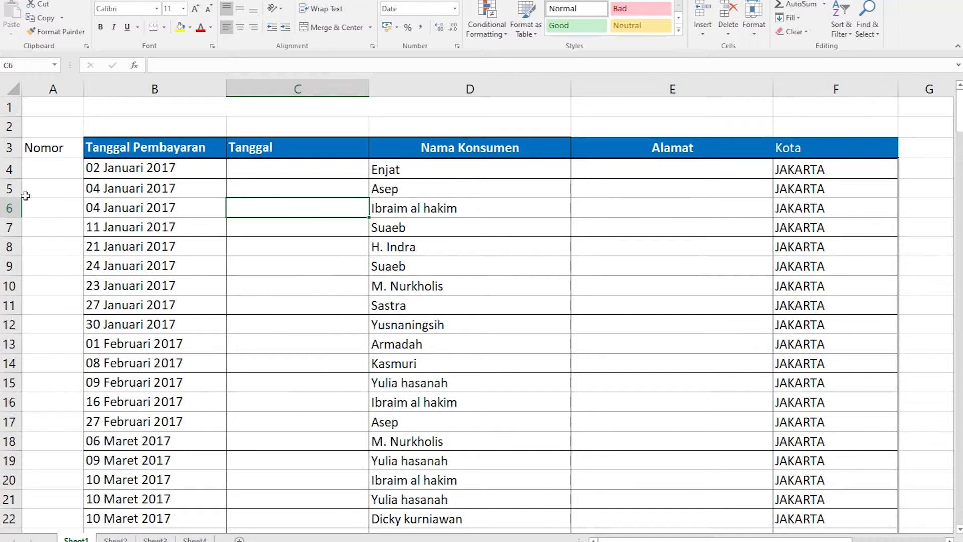
Insert blank rows into the table at rows 5, 8 and 11.
right_click(11, 191)
left_click(48, 274)
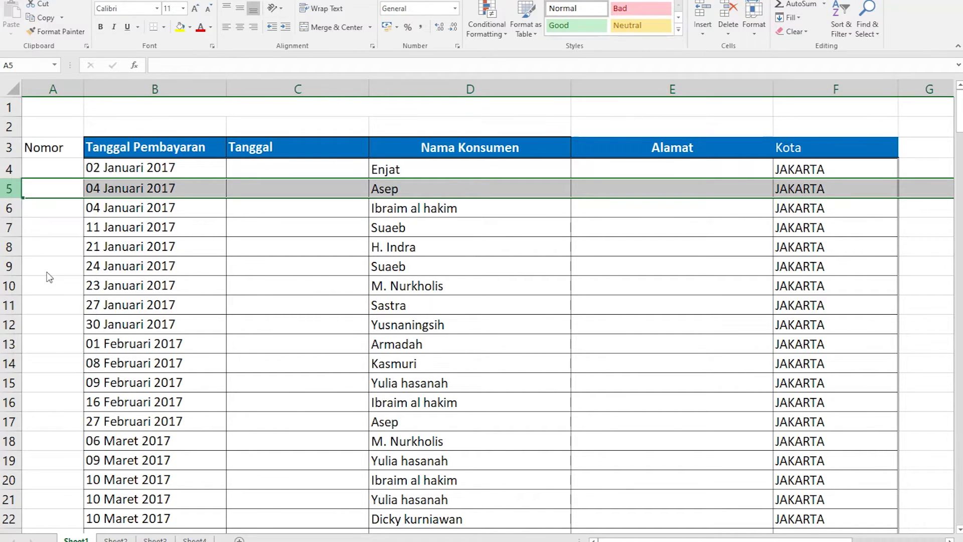
left_click(71, 269)
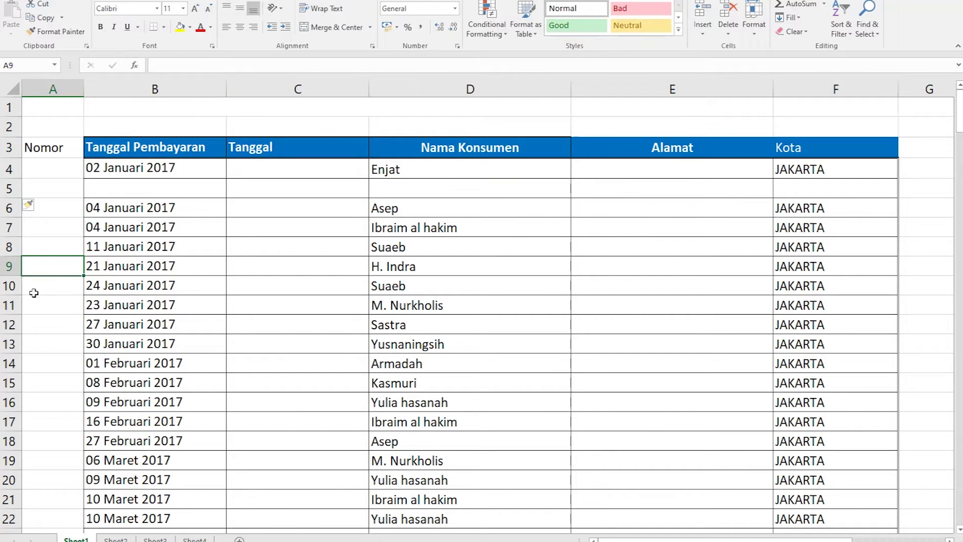
left_click(15, 246)
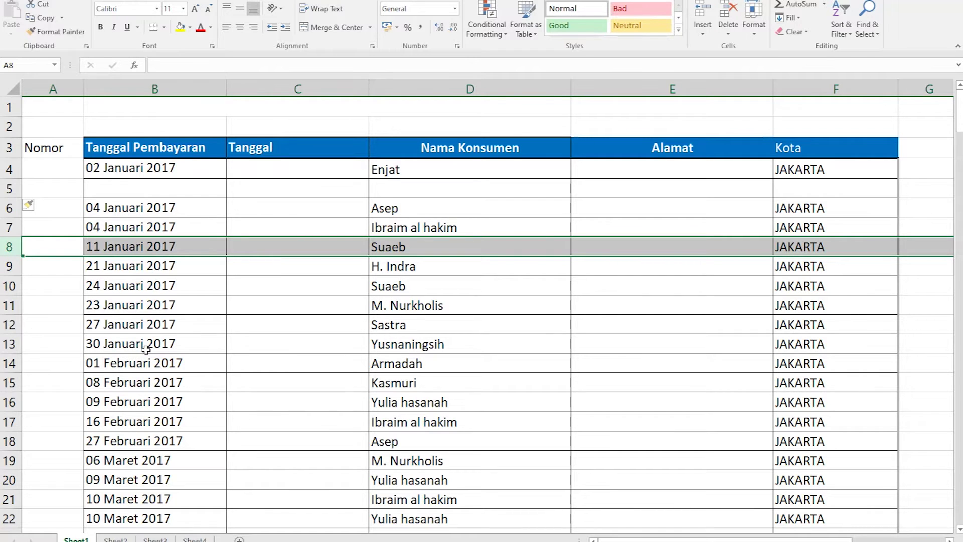
key("ctrl+shift+plus")
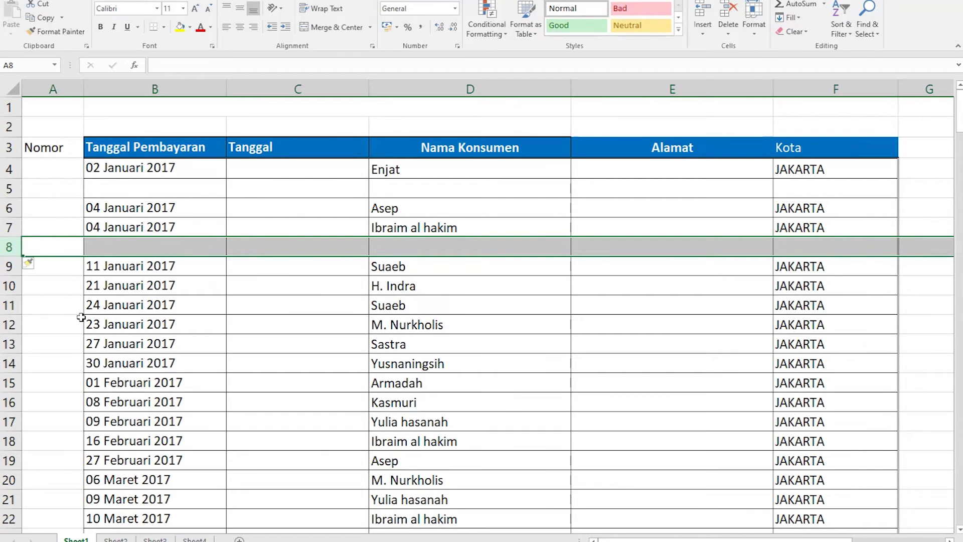
left_click(11, 304)
key("ctrl+shift+plus")
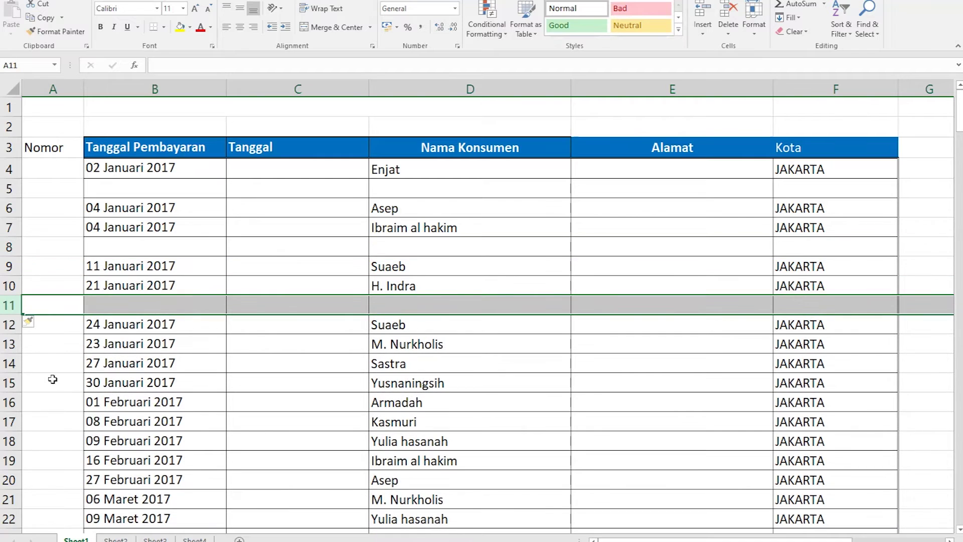
left_click(285, 357)
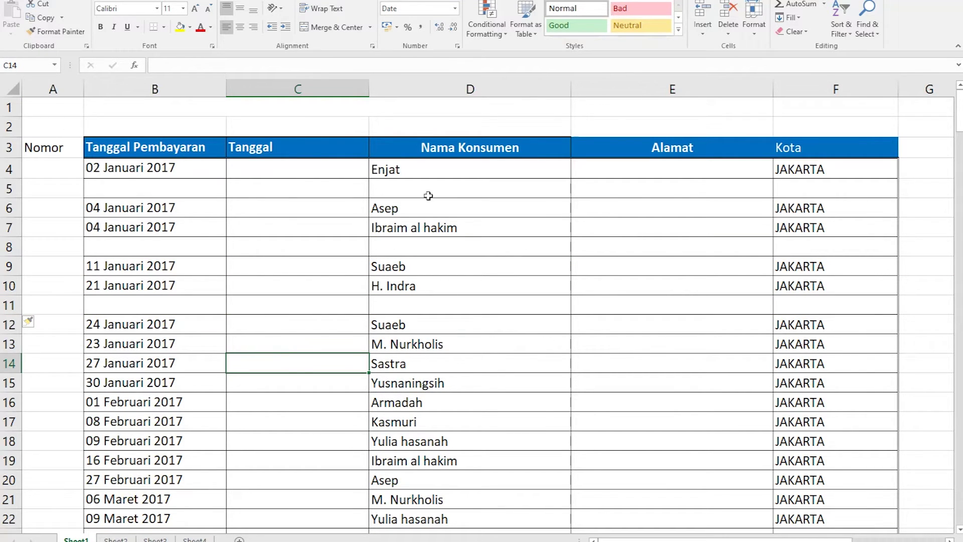
Starting from cell D6, search for that cell's customer name, go to the next match and close the search dialog.
left_click(427, 174)
left_click(419, 202)
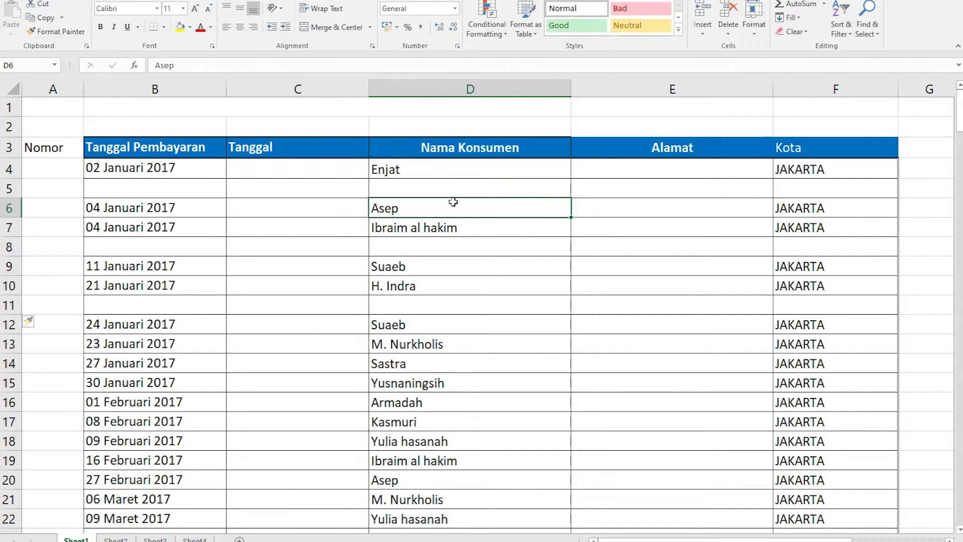
key("ctrl+f")
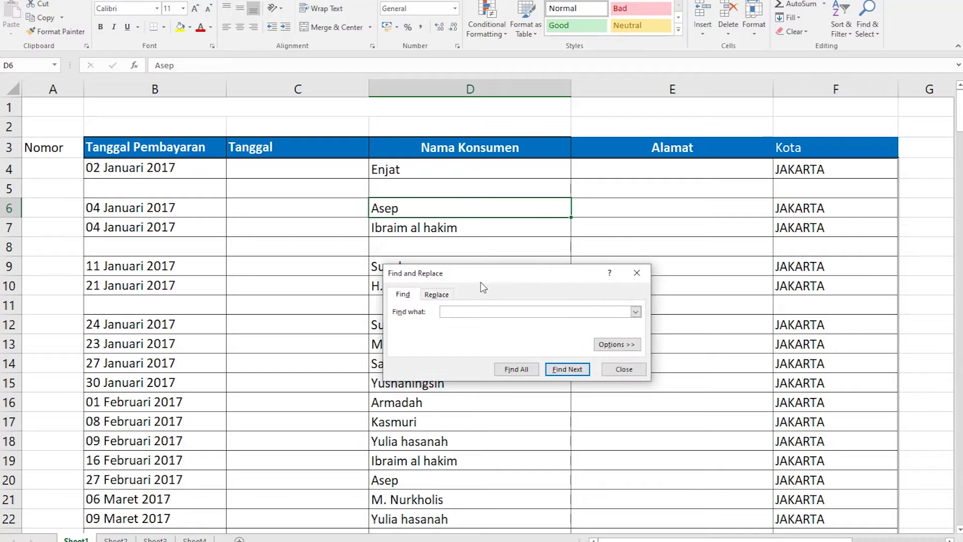
type("Asep")
left_click(586, 369)
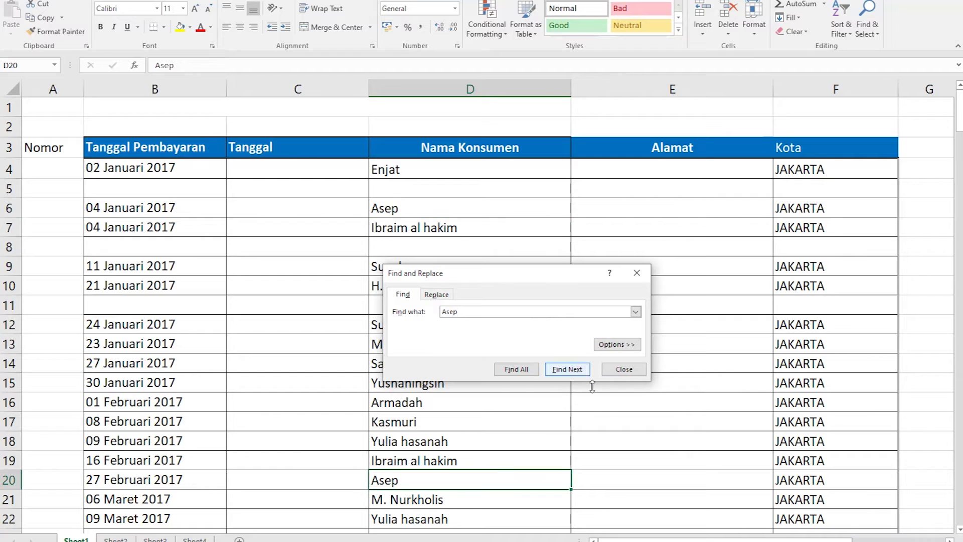
left_click(629, 376)
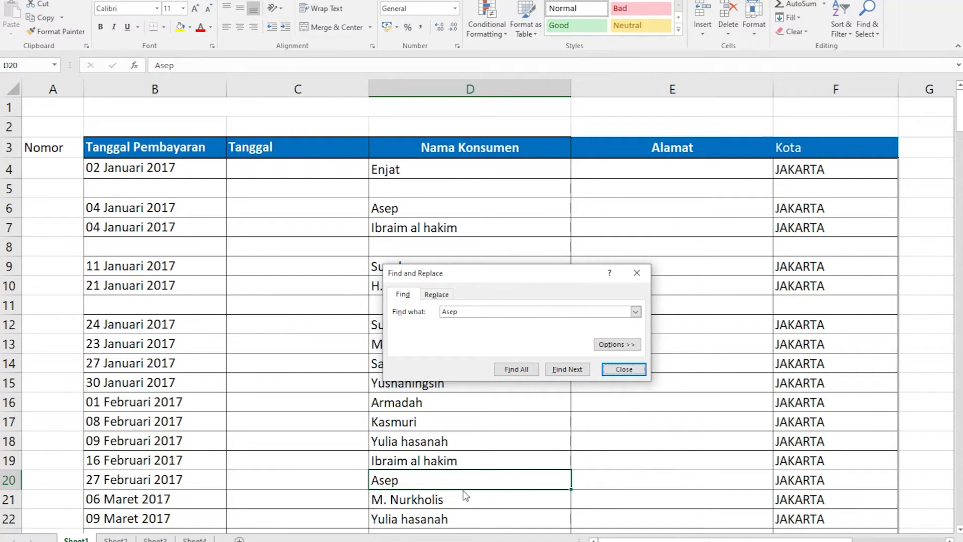
left_click(622, 370)
Repeat the last search without the dialog, stepping through the customer's further occurrences until back at cell D6.
scroll(491, 439, "down", 3)
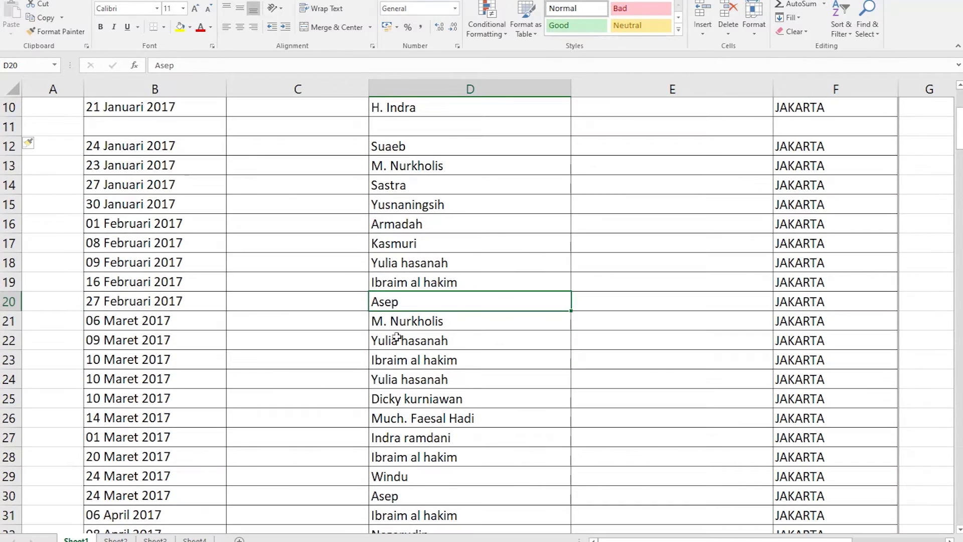
scroll(432, 322, "down", 2)
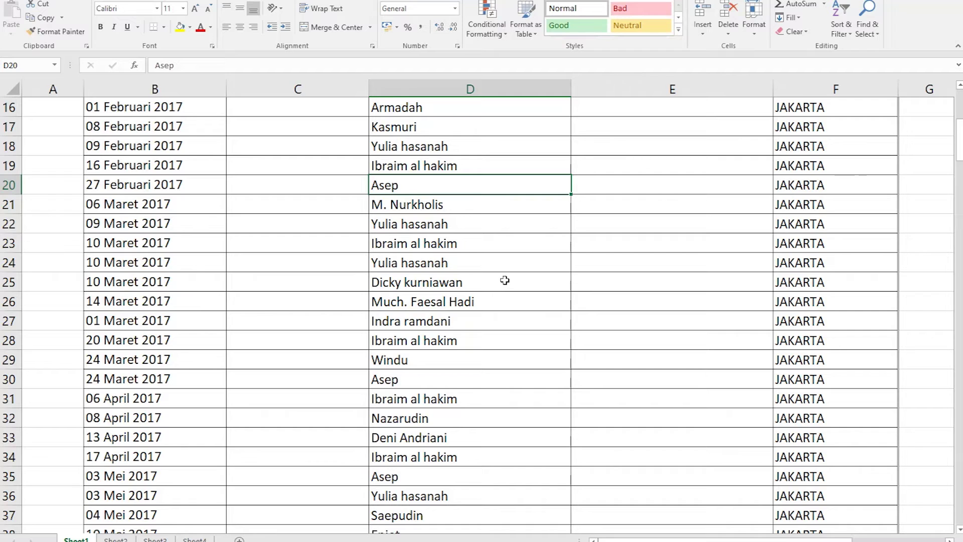
key("shift+F4")
key("shift+F4")
key("shift+F4")
key("shift+F4")
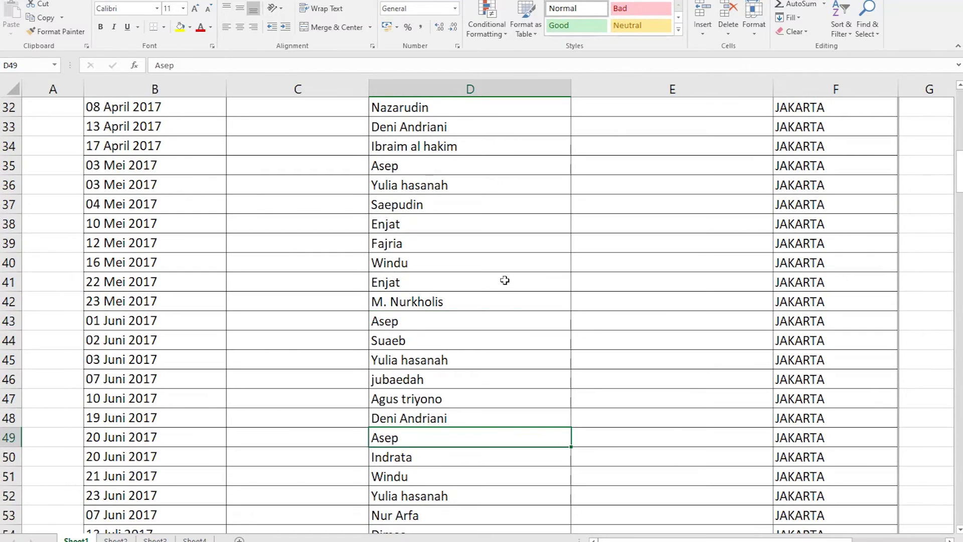
key("shift+F4")
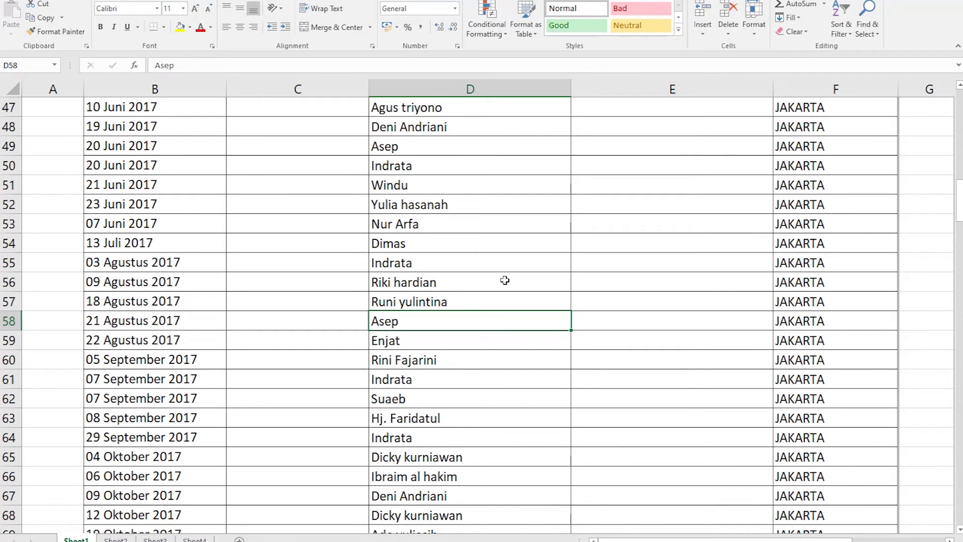
key("shift+F4")
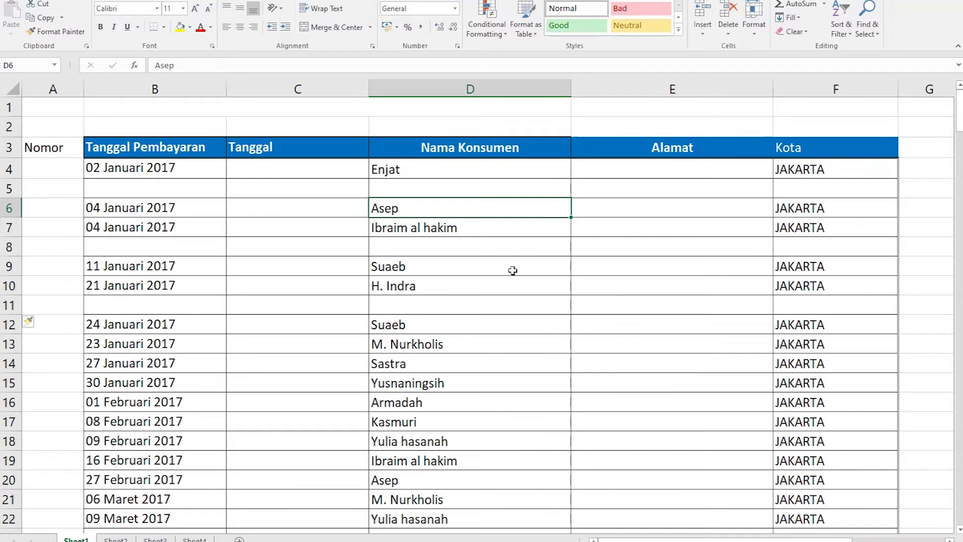
Fill the heading cells B3, D3 and F3 with yellow, repeating the fill from the first heading on the others.
left_click(205, 146)
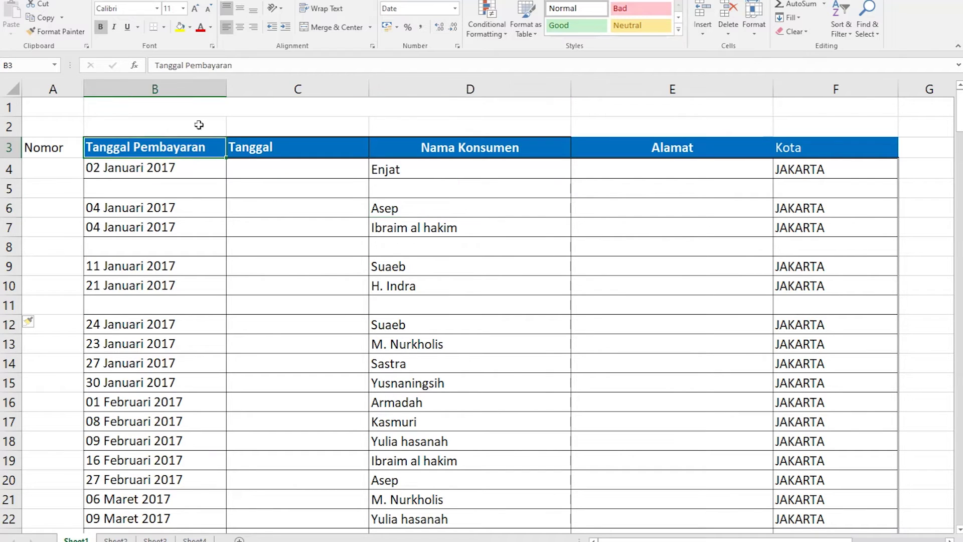
left_click(180, 28)
left_click(491, 149)
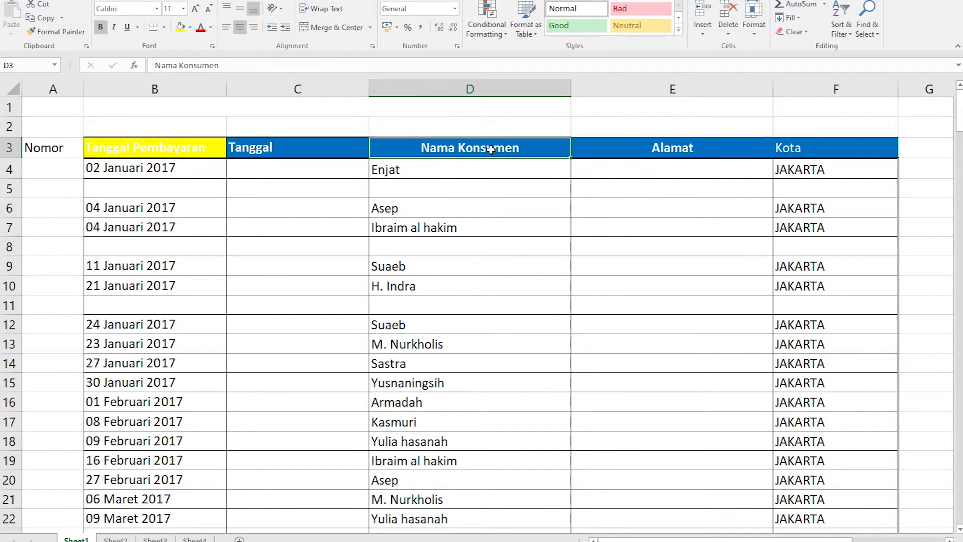
key("F4")
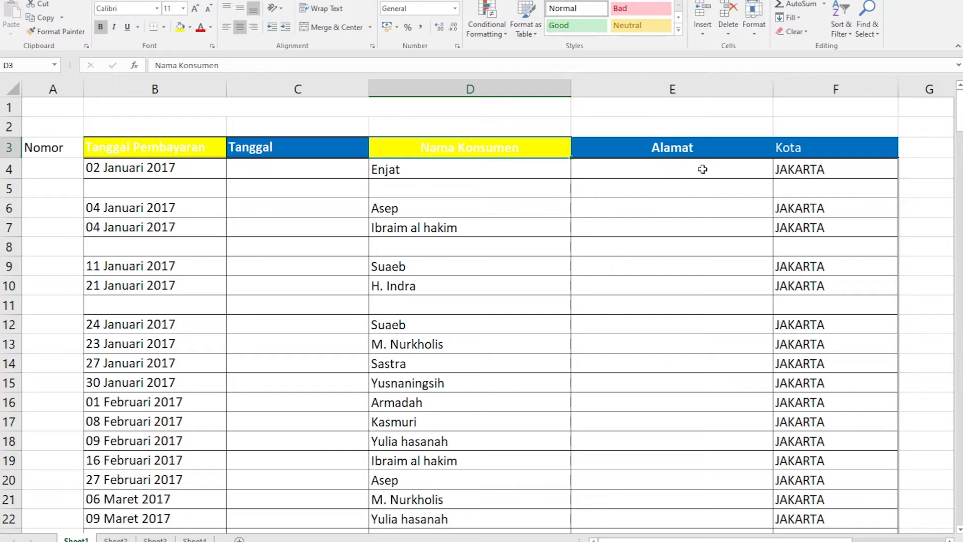
left_click(792, 150)
key("F4")
left_click(483, 345)
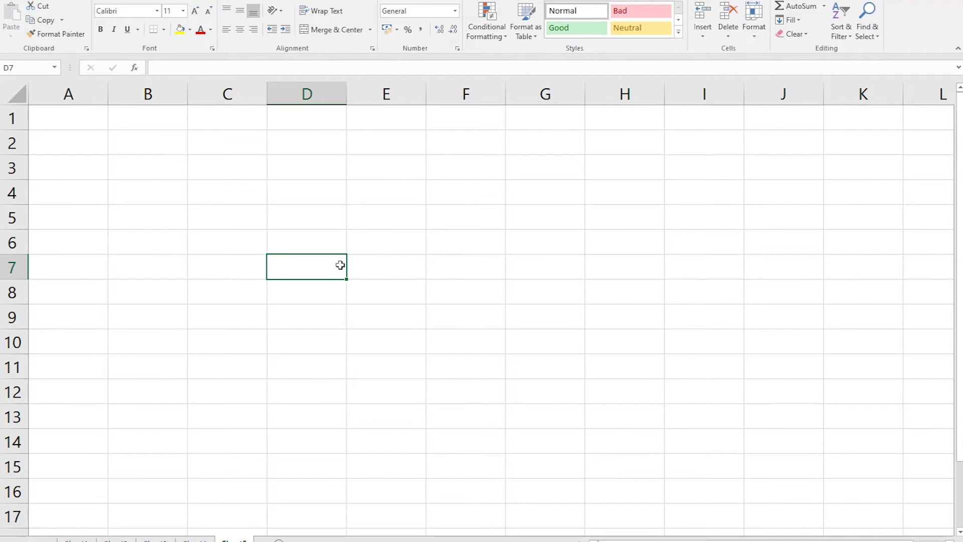
left_click(343, 232)
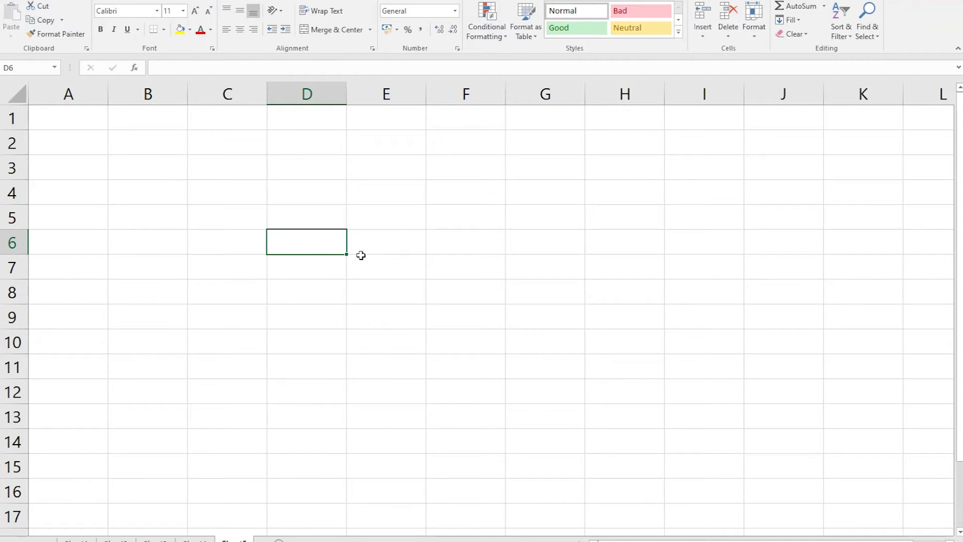
left_click(295, 220)
left_click(369, 243)
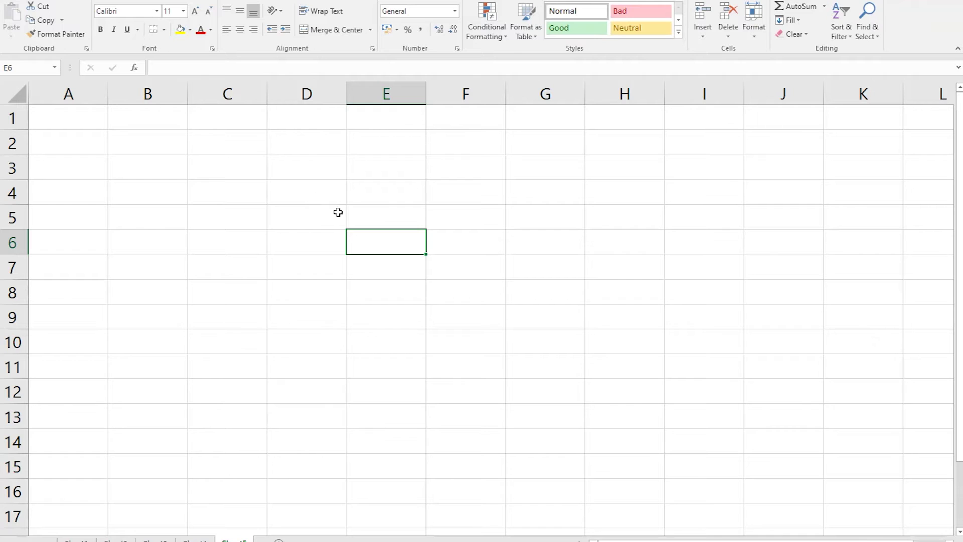
left_click(454, 288)
left_click(444, 245)
left_click(364, 251)
left_click(399, 193)
left_click(334, 222)
left_click(333, 266)
left_click(405, 293)
left_click(441, 290)
left_click_drag(409, 235, 445, 193)
left_click(316, 193)
left_click(328, 264)
left_click(326, 194)
left_click(316, 264)
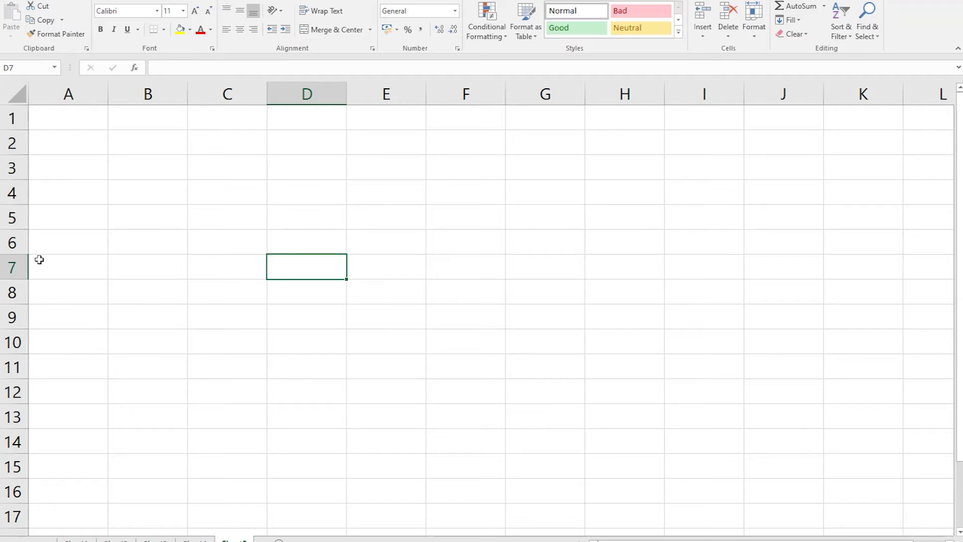
left_click(15, 266)
left_click(307, 94)
left_click(397, 315)
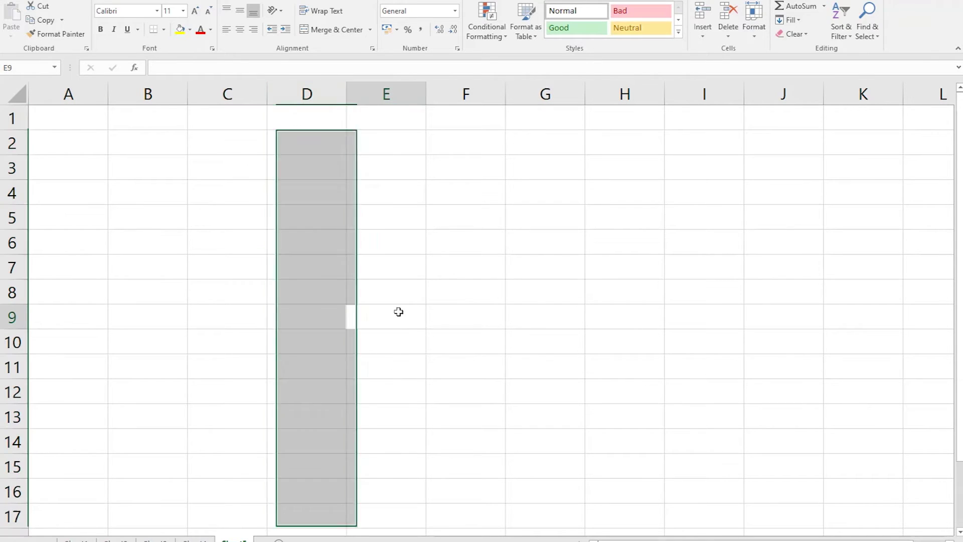
left_click(376, 266)
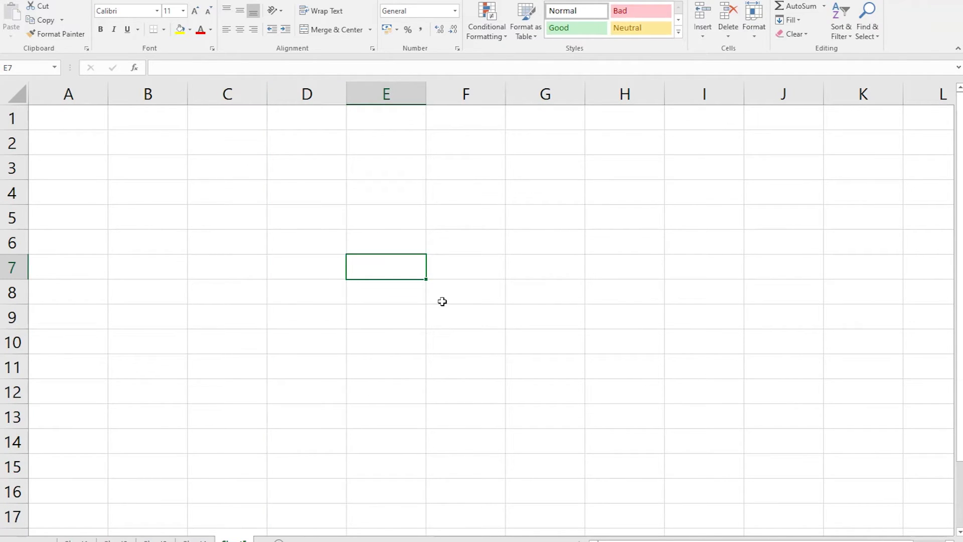
left_click(507, 311)
left_click(324, 314)
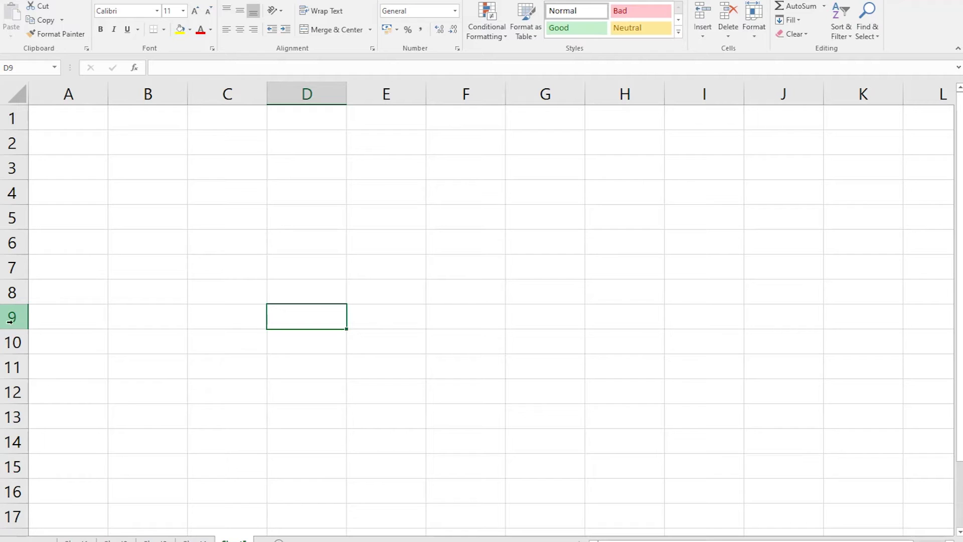
left_click(318, 340)
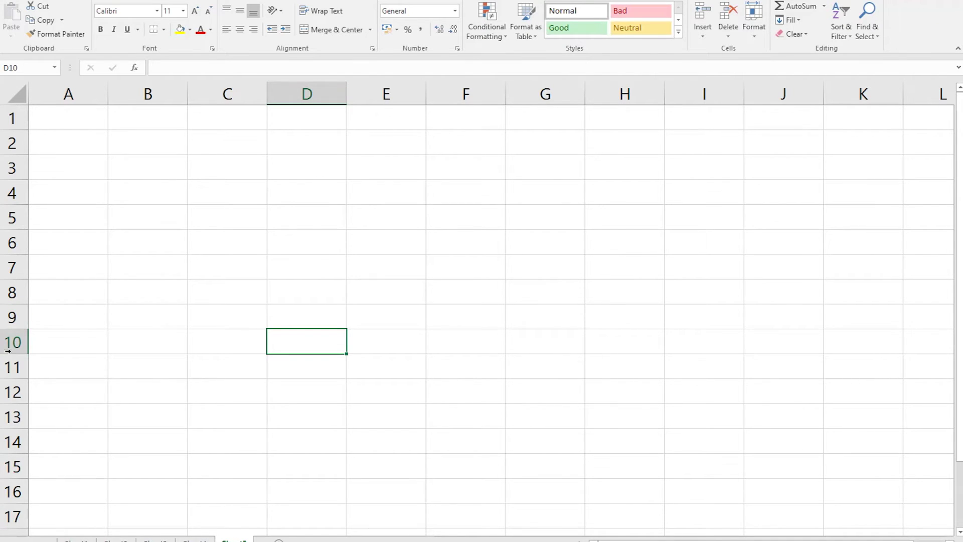
left_click(383, 345)
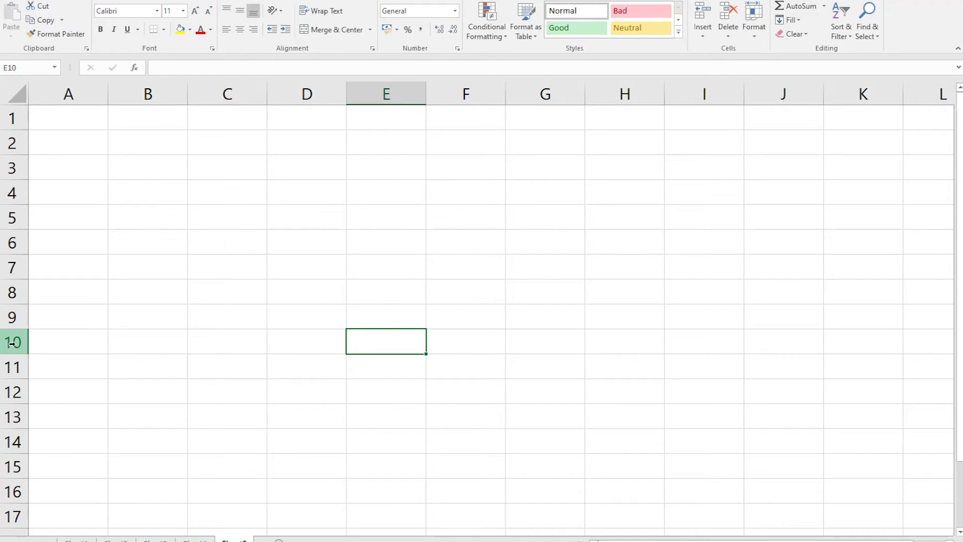
left_click(552, 308)
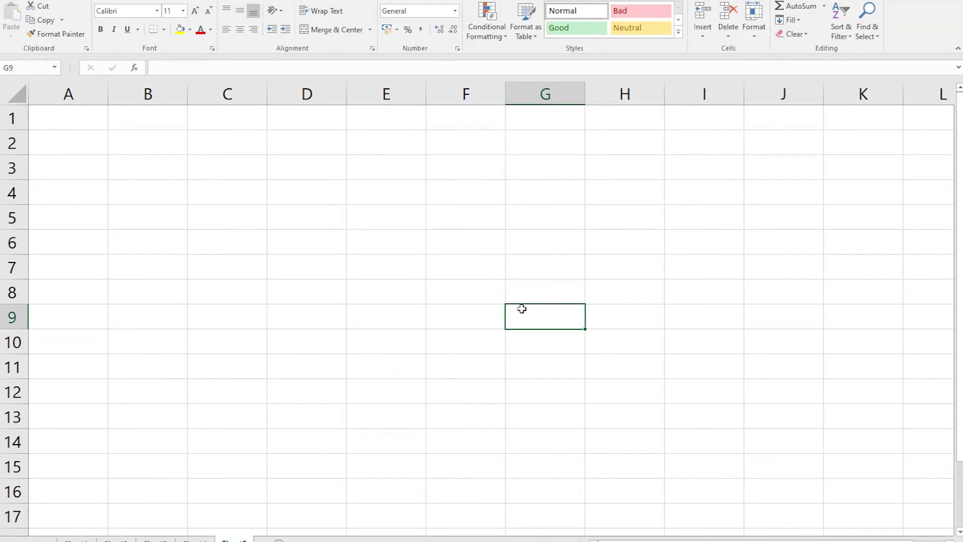
left_click(420, 310)
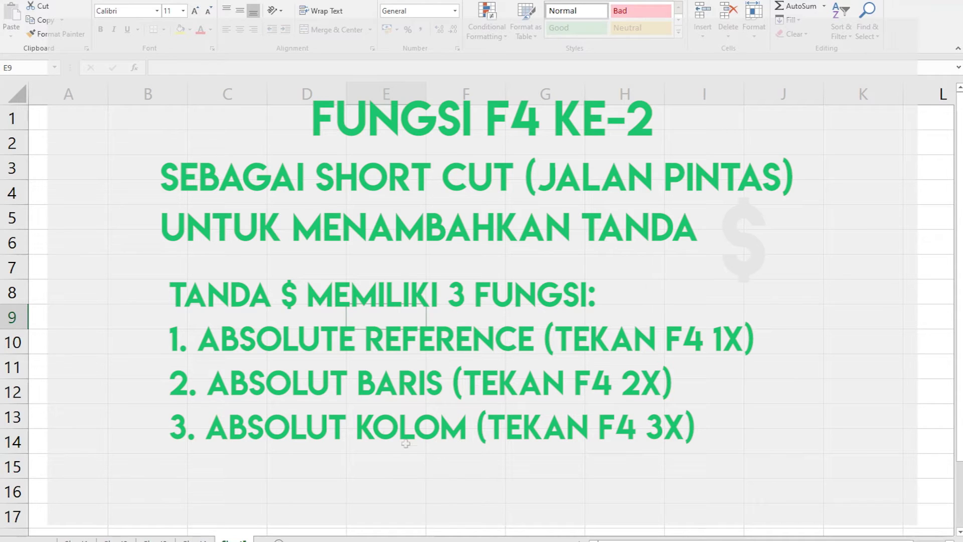
left_click(380, 361)
left_click(388, 349)
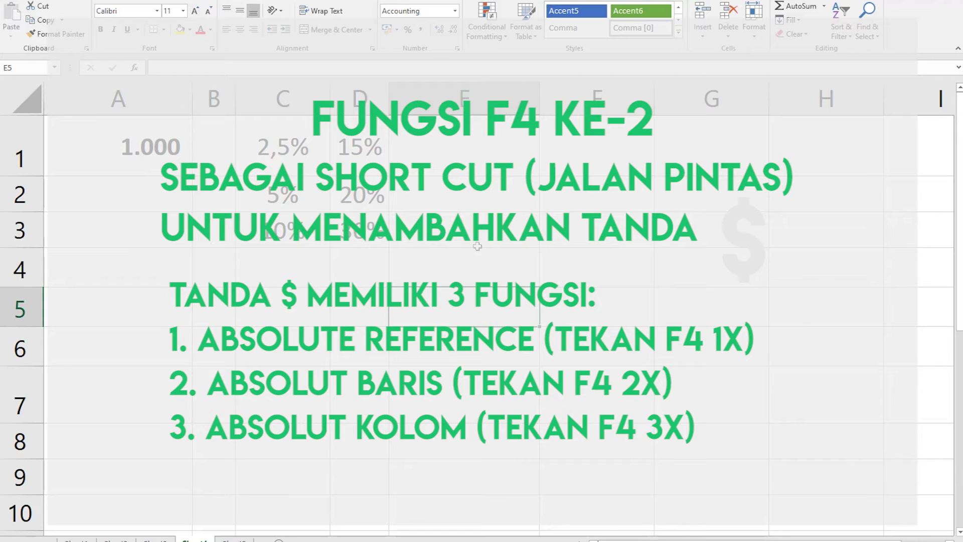
left_click(477, 246)
left_click(399, 288)
left_click(599, 337)
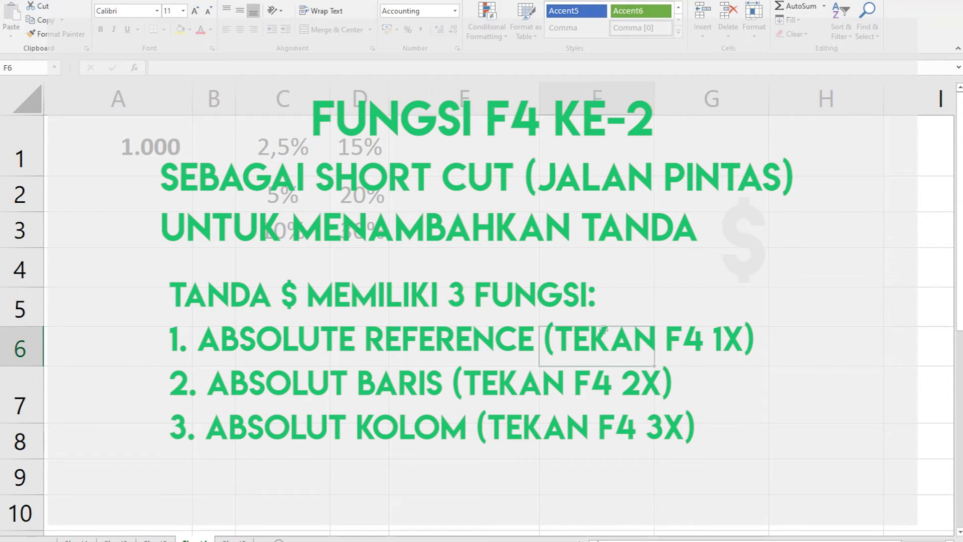
left_click(517, 375)
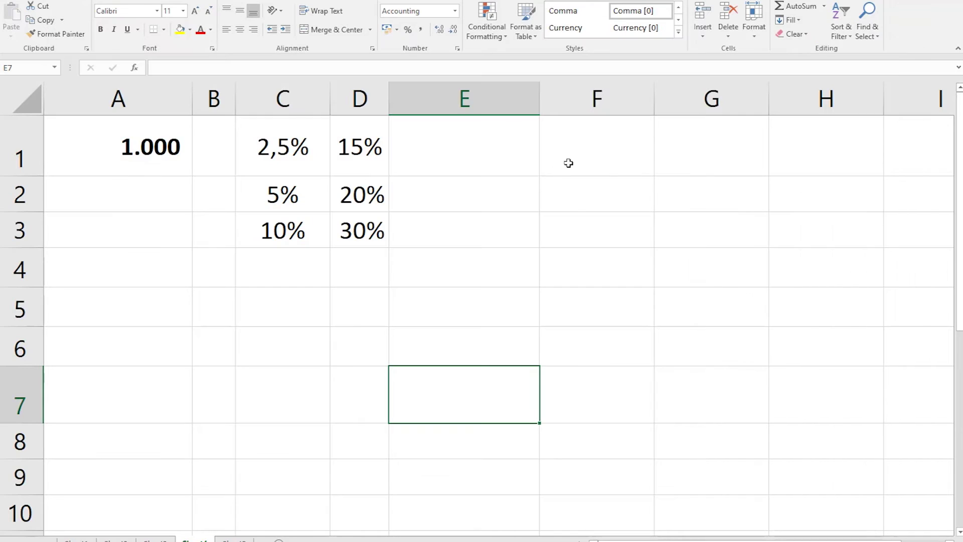
Examine how the percentages in C1 to C3 each pair with the base amount in A1.
left_click(574, 160)
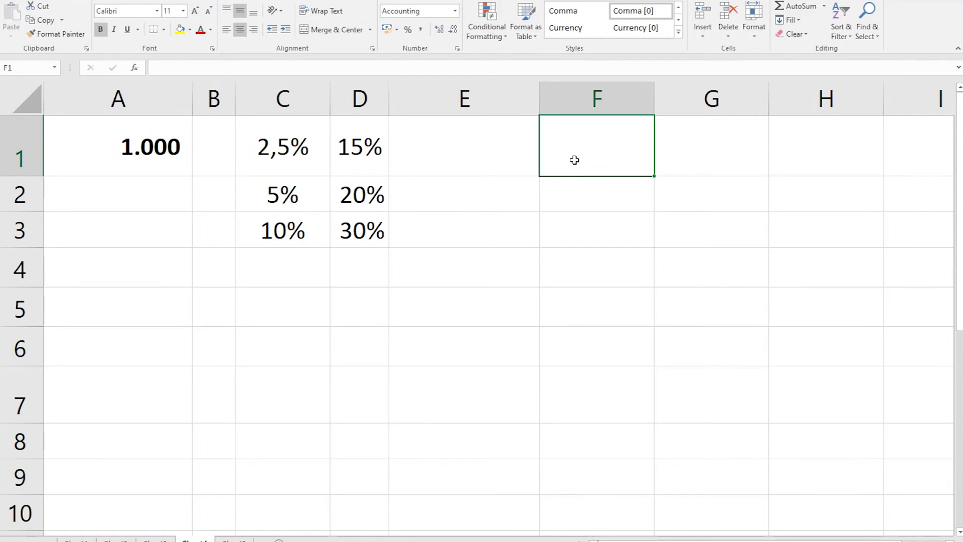
left_click(290, 146)
left_click(180, 150)
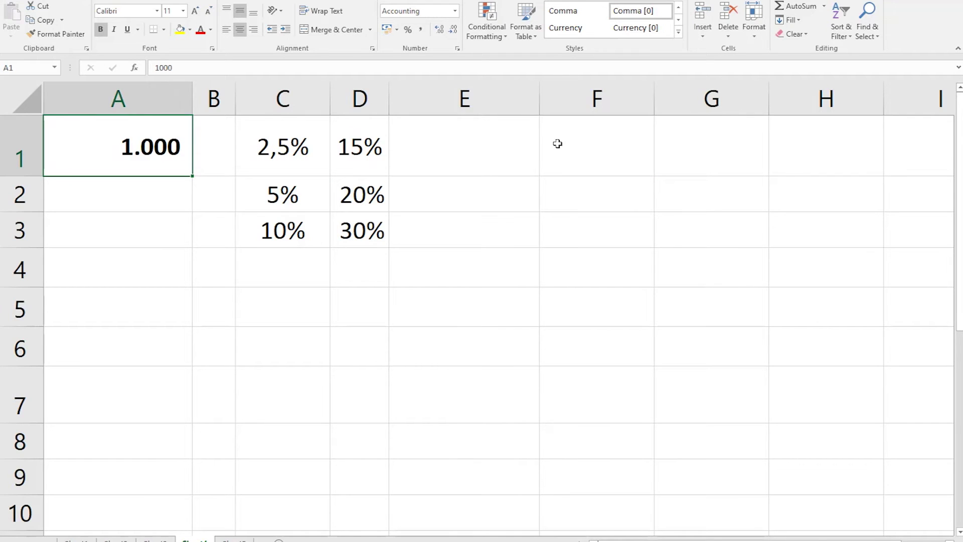
left_click(309, 194)
left_click(200, 157)
left_click(172, 157)
left_click(301, 230)
left_click(153, 163)
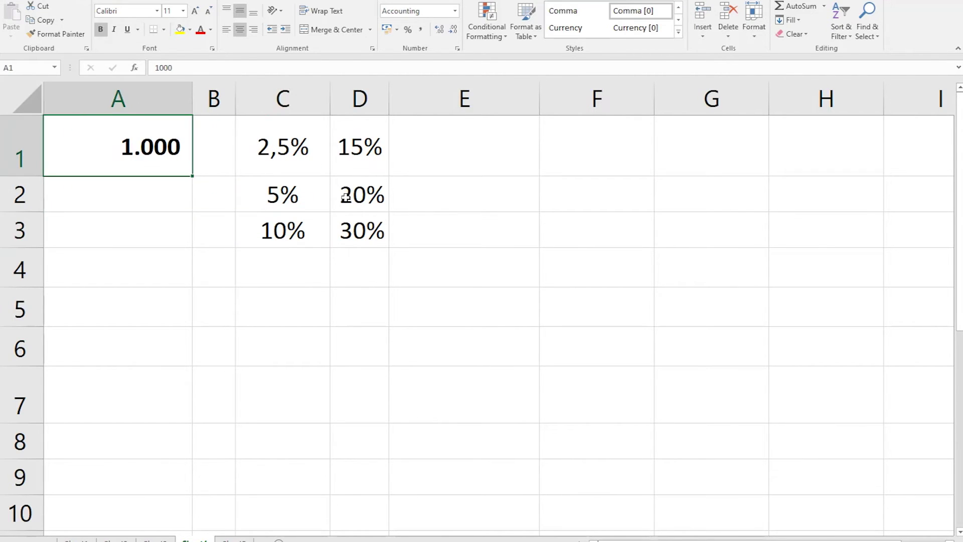
Enter the formula =C1*A1 in cell F1 and copy it down to F3.
left_click(592, 155)
type("=")
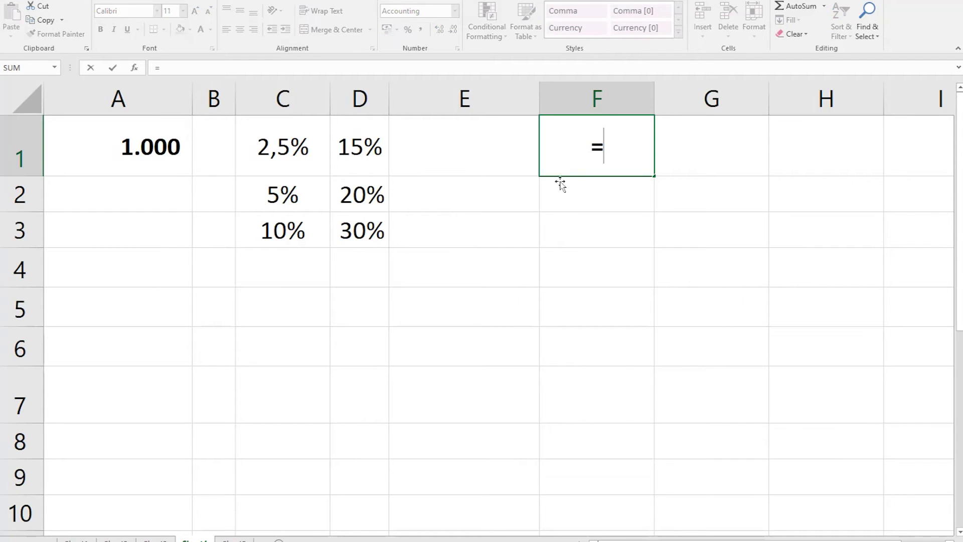
left_click(292, 144)
type("*")
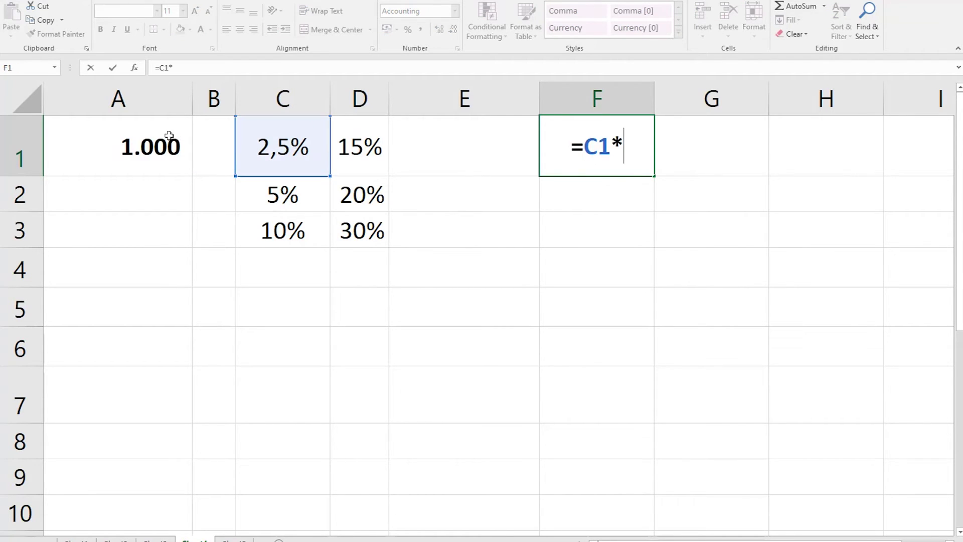
left_click(143, 139)
key("Return")
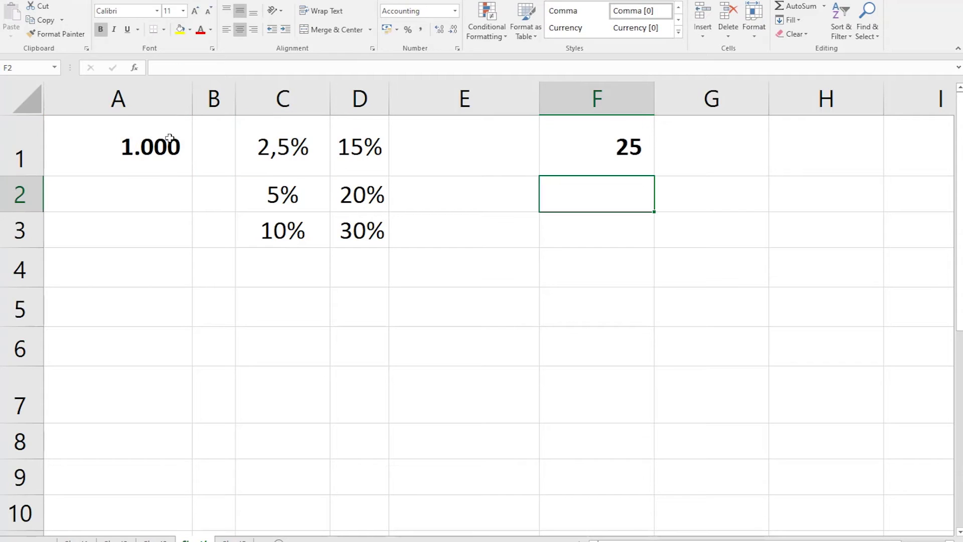
left_click(624, 141)
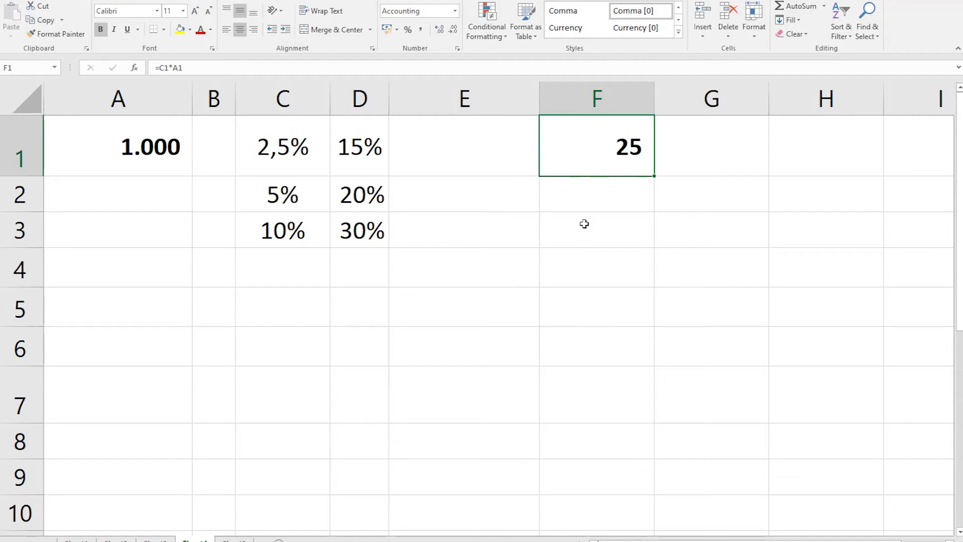
left_click_drag(655, 177, 644, 246)
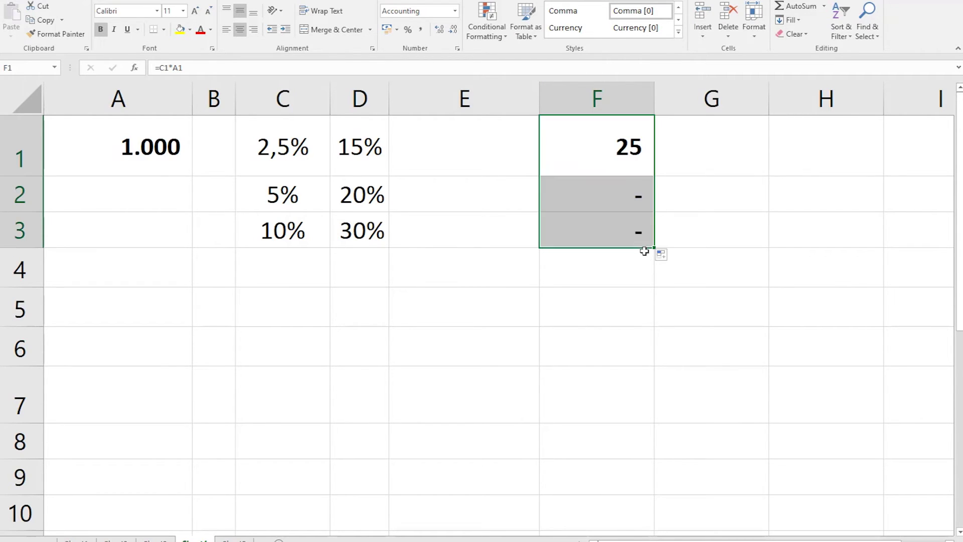
Inspect which cells the copied formulas in F2 and F3 refer to.
left_click(581, 198)
left_click(619, 165)
left_click(599, 193)
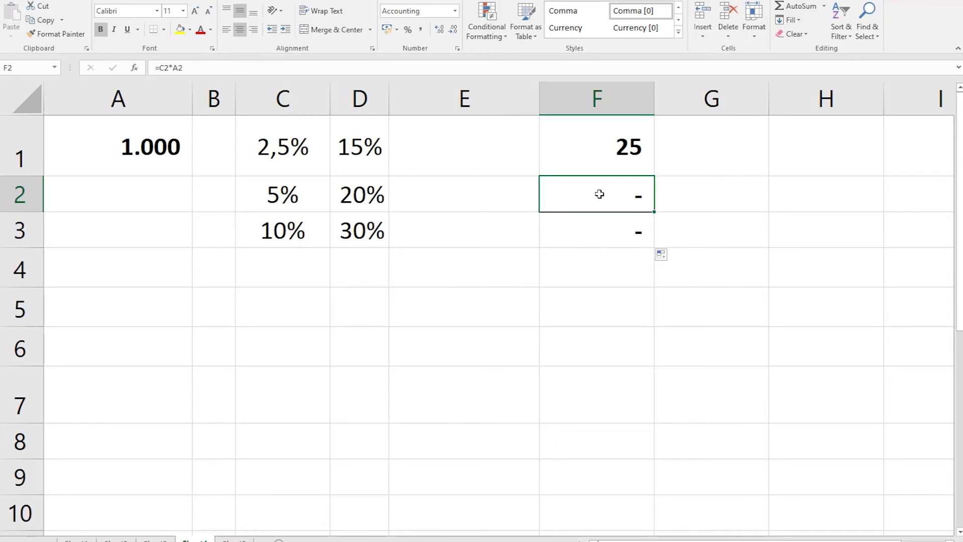
key("F2")
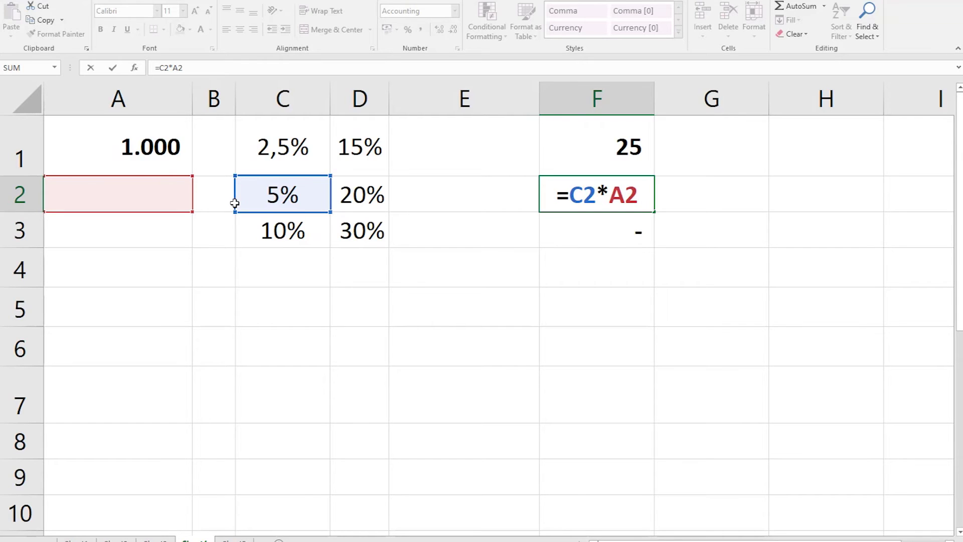
key("Return")
key("F2")
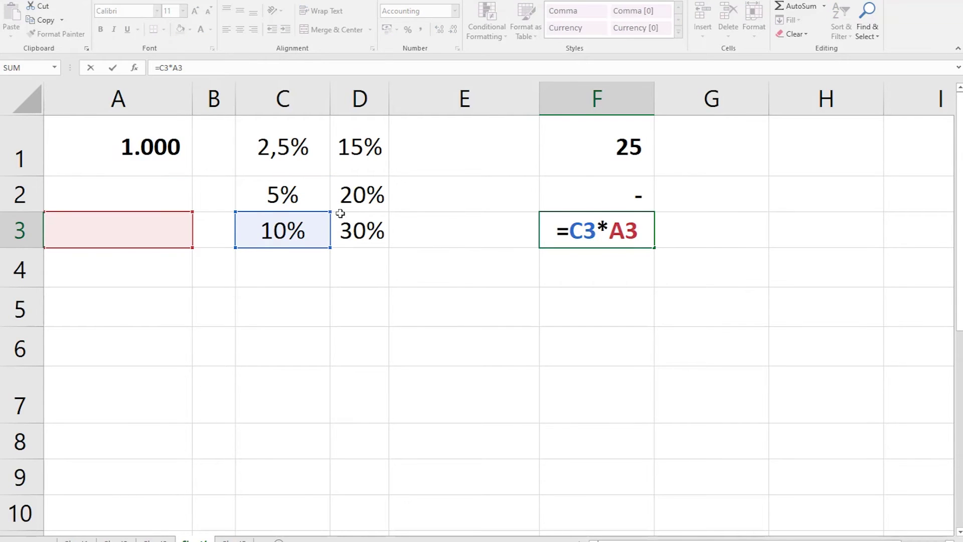
key("Return")
Make the A1 reference in F1's formula absolute so that it reads =C1*$A$1.
left_click(625, 158)
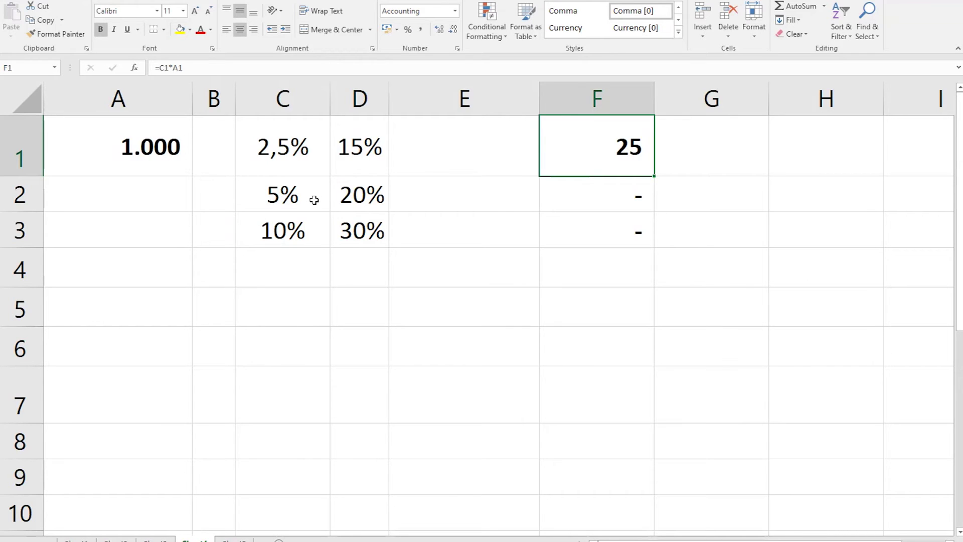
key("F2")
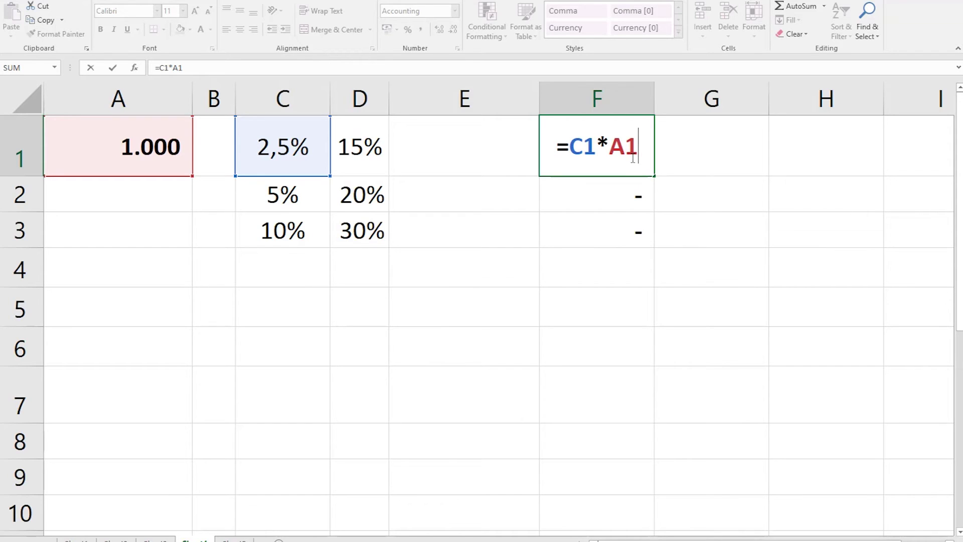
key("F4")
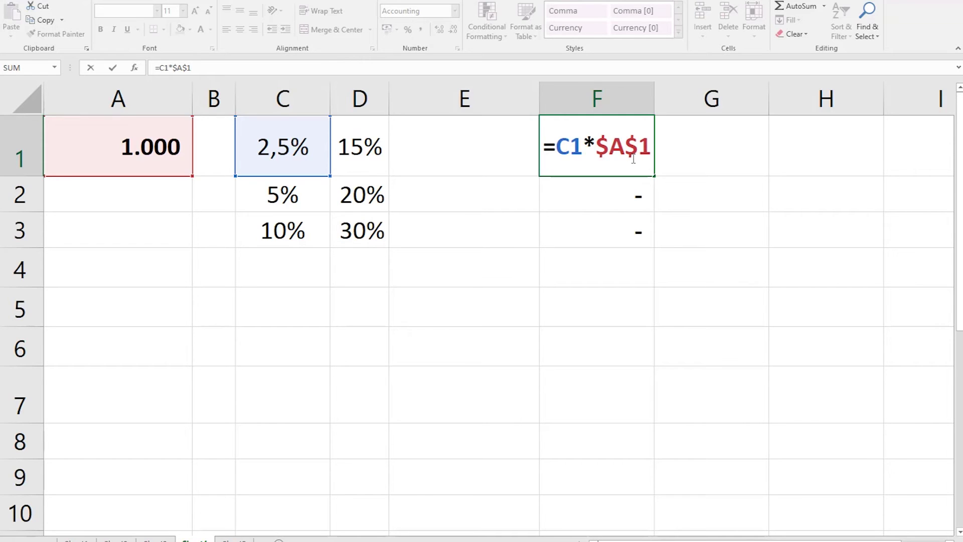
key("Return")
Fill the formula with the absolute reference from F1 down to F3 and check the references in F1.
left_click(627, 147)
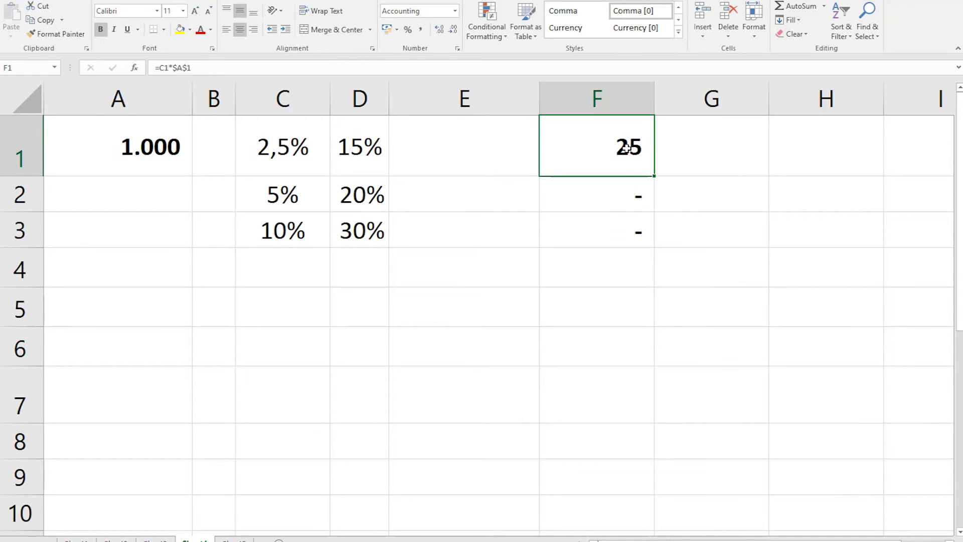
key("ctrl+shift+Down")
key("ctrl+d")
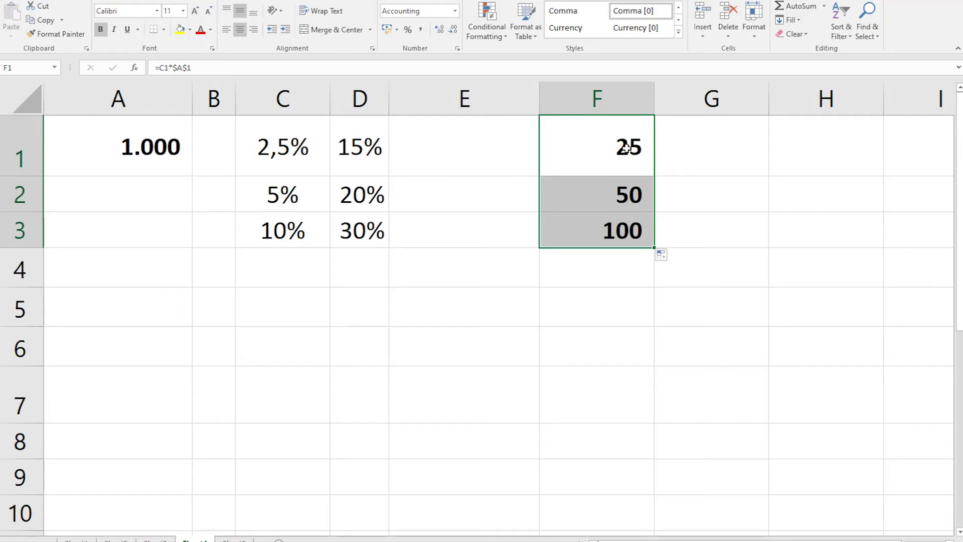
key("F2")
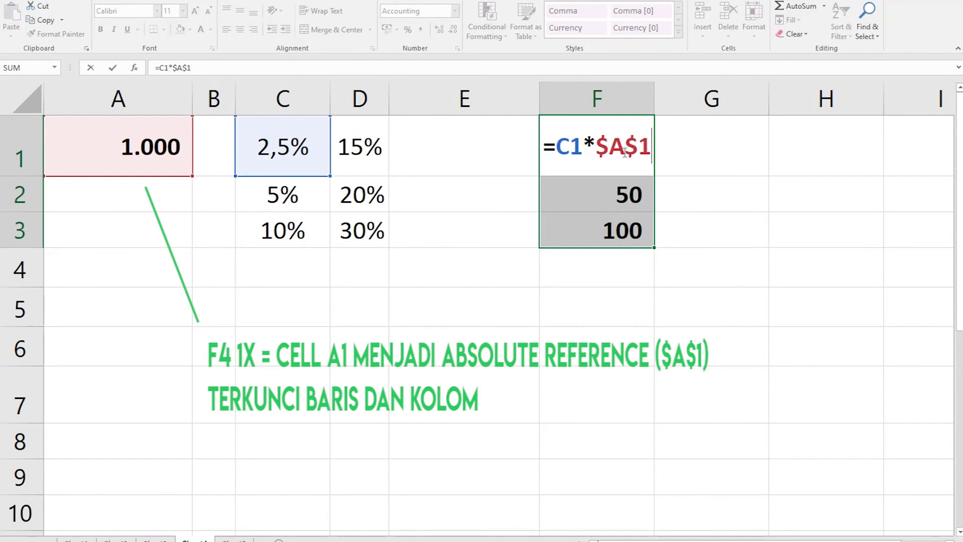
key("Return")
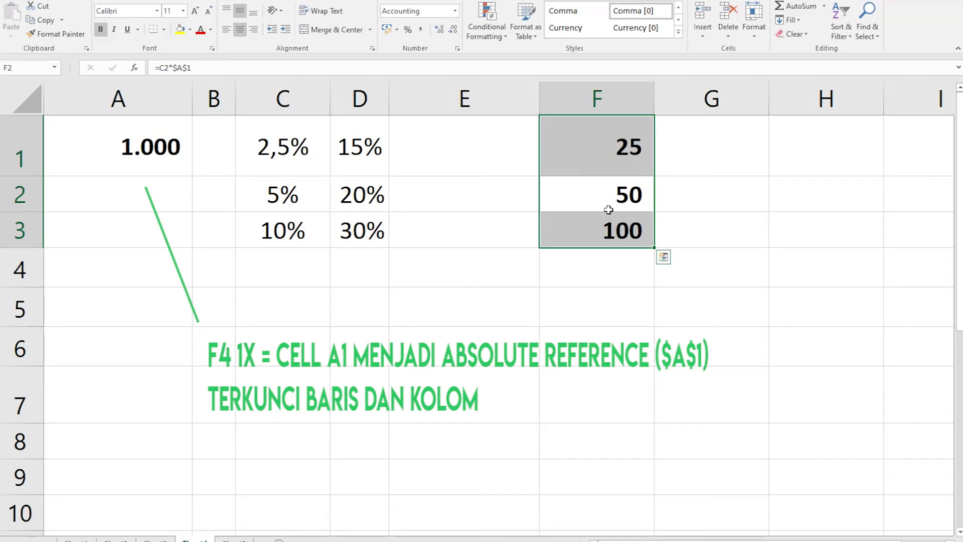
Inspect which cells the absolute-reference formulas in F2 and F3 refer to.
left_click(630, 199)
double_click(630, 199)
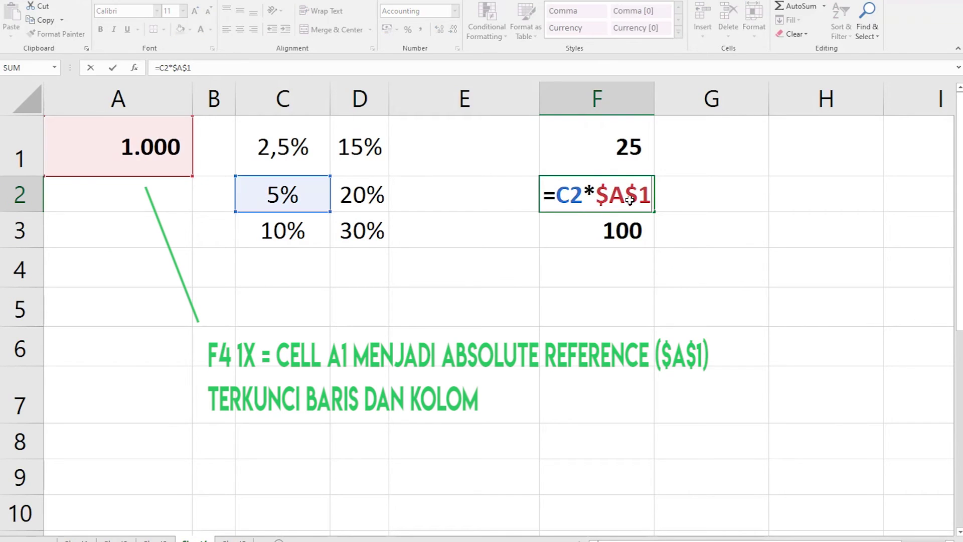
key("Return")
key("F2")
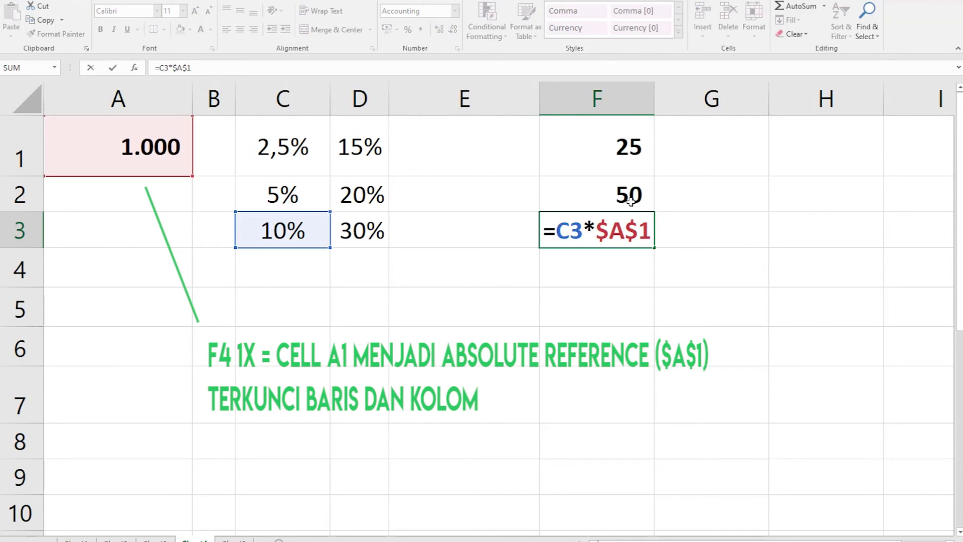
key("Return")
Fill the formulas from F1:F3 across into G1:G3.
left_click(637, 242)
left_click(623, 159)
mouse_move(622, 159)
left_mouse_down()
mouse_move(657, 244)
mouse_move(748, 245)
mouse_move(716, 224)
left_mouse_up()
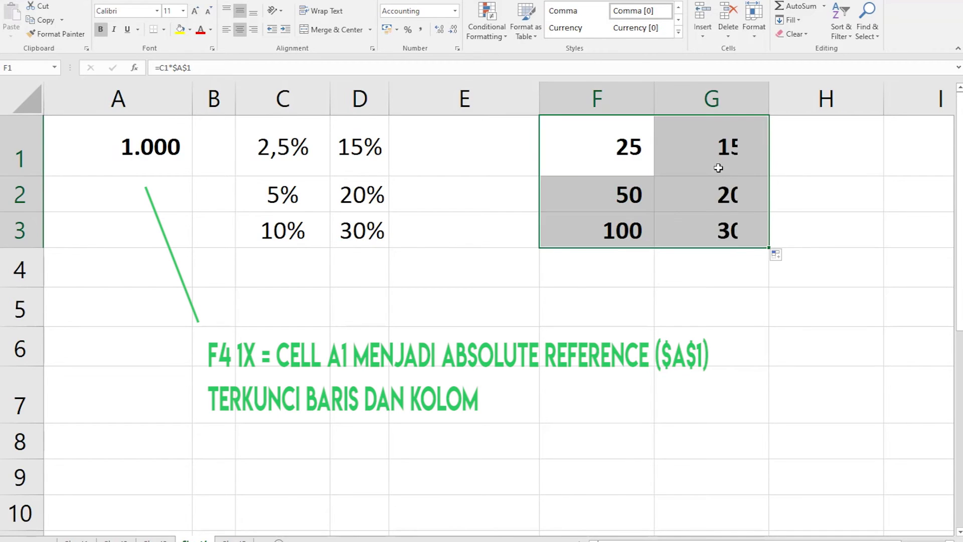
Check which cells the copied formulas in G1, G2 and G3 refer to.
key("Right")
key("F2")
key("Return")
key("F2")
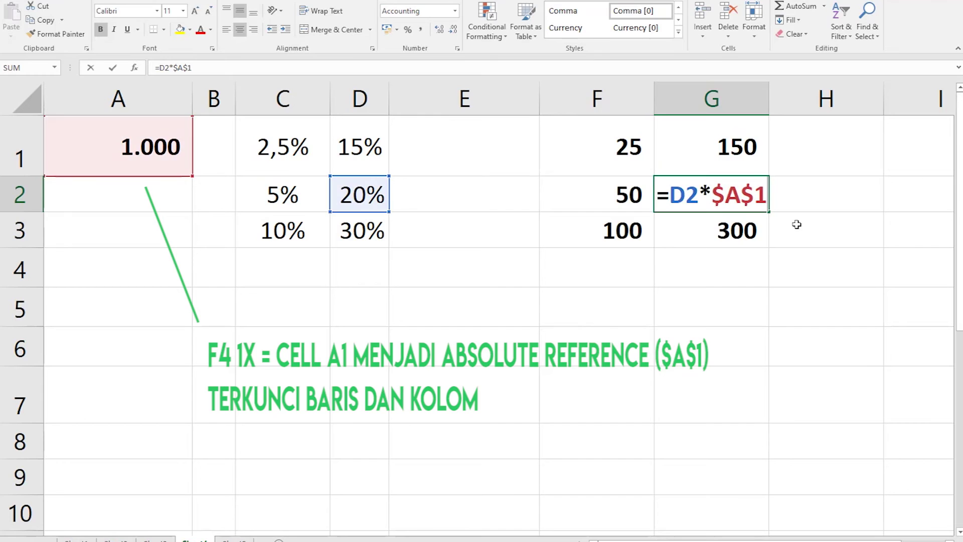
key("Return")
key("F2")
left_click(579, 292)
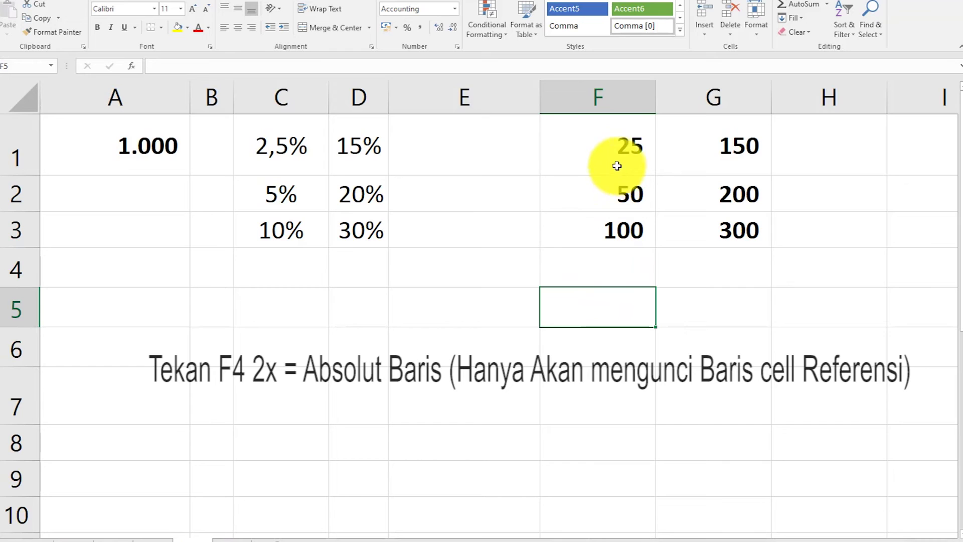
Highlight row 1 as the row of the referenced cell and clear all formulas from F1:G3.
left_click(35, 142)
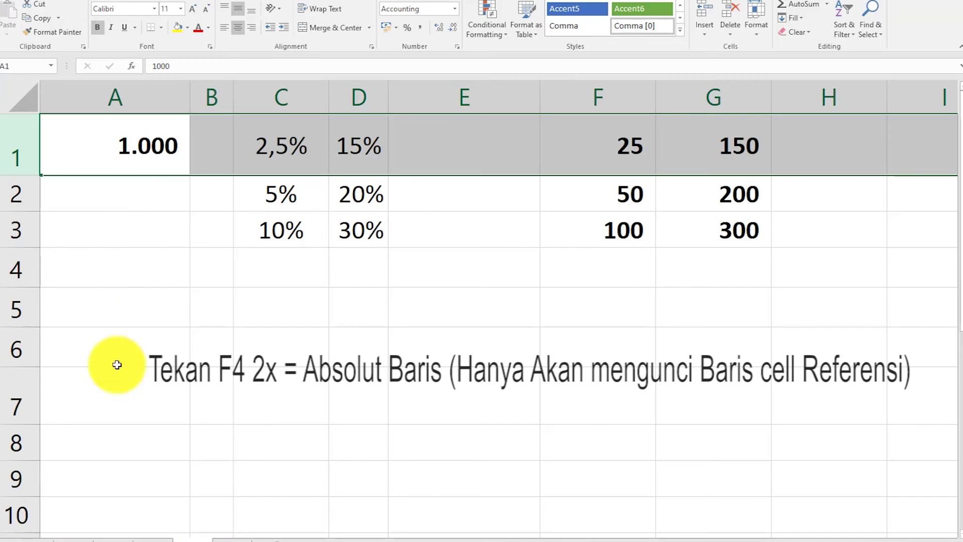
left_click(608, 234)
left_click(612, 315)
left_click(601, 135)
left_click_drag(600, 134, 716, 223)
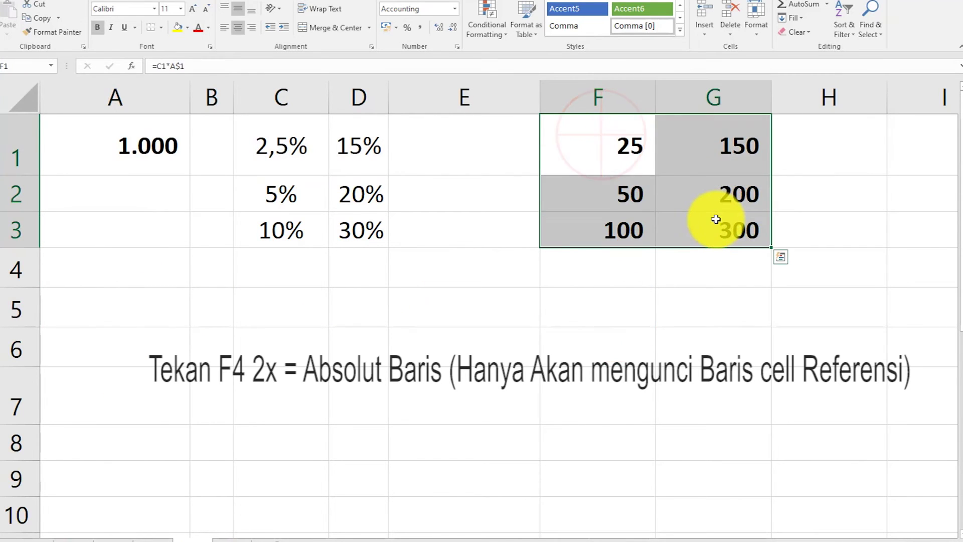
key("Delete")
left_click(614, 236)
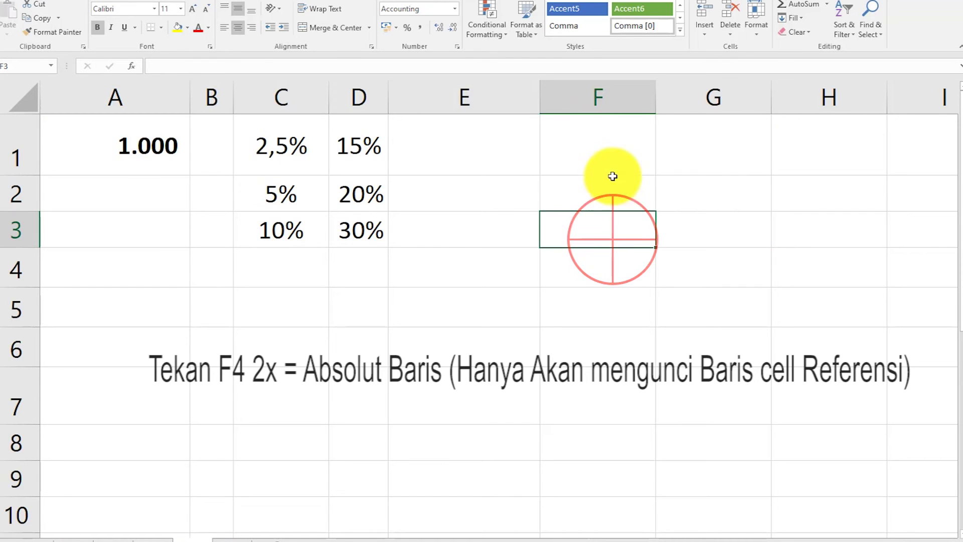
Enter the formula =C1*A1 in cell F1.
left_click(608, 151)
type("=")
left_click(284, 159)
type("*")
left_click(77, 160)
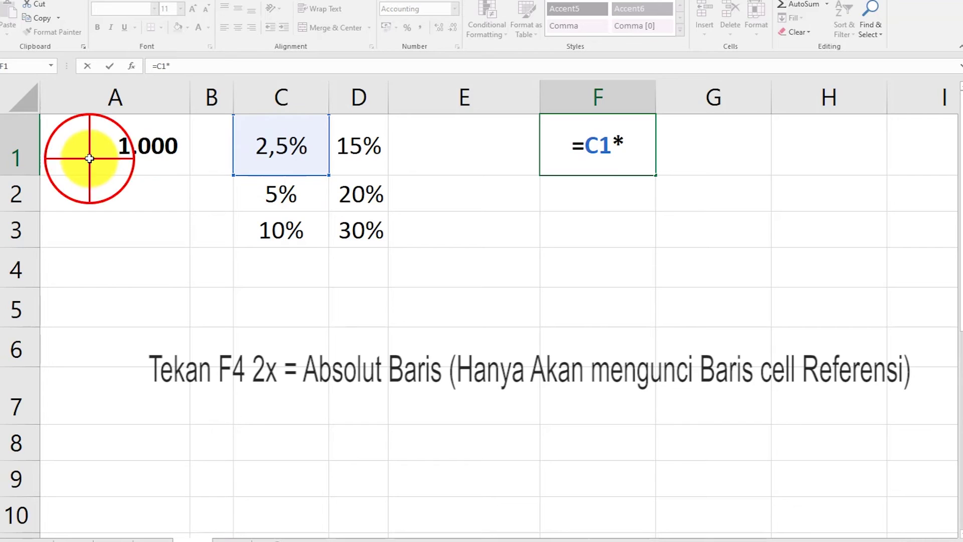
key("Return")
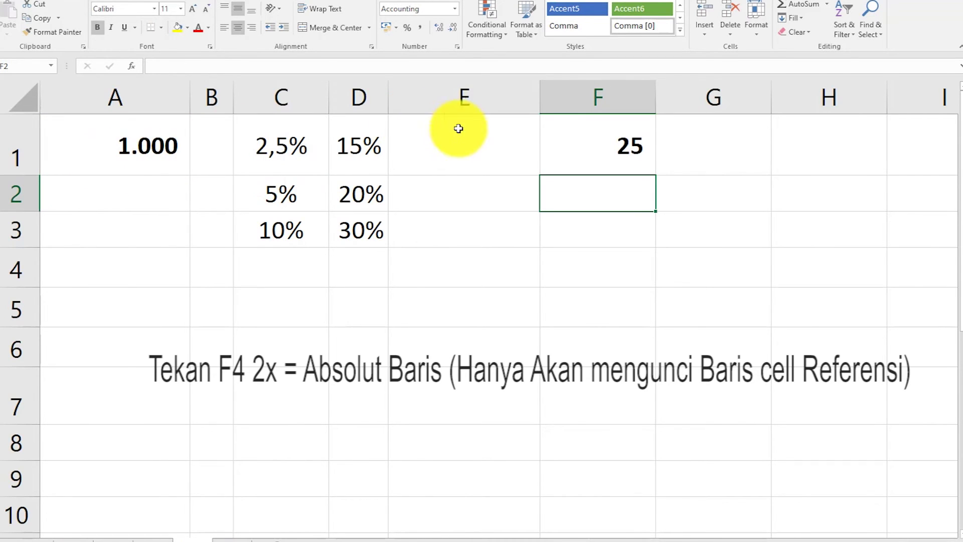
Lock only the row of the A1 reference in F1's formula so that it reads =C1*A$1.
left_click(595, 159)
double_click(594, 159)
key("F4")
key("F4")
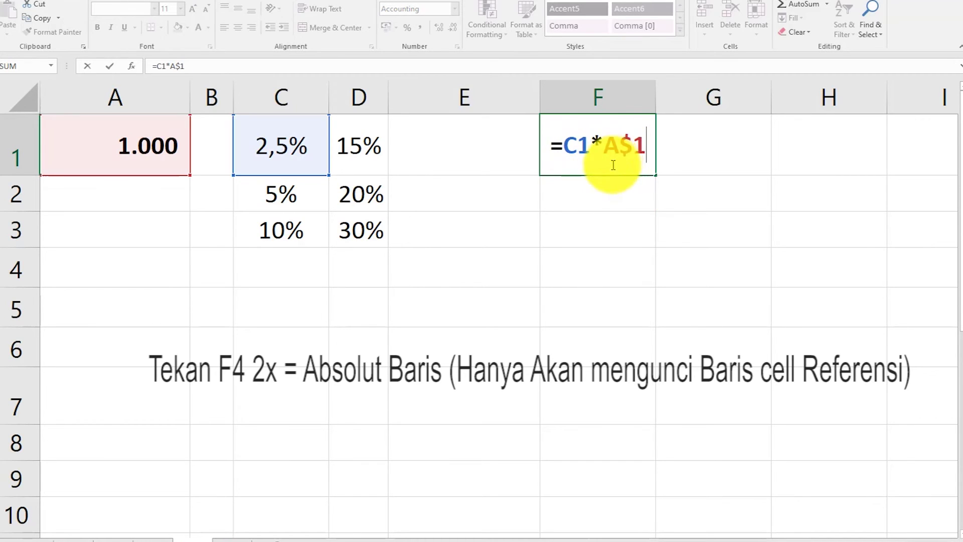
key("Return")
Fill the row-locked formula from F1 down to F3 and across into G1:G3.
left_click(636, 158)
left_click_drag(656, 178, 648, 249)
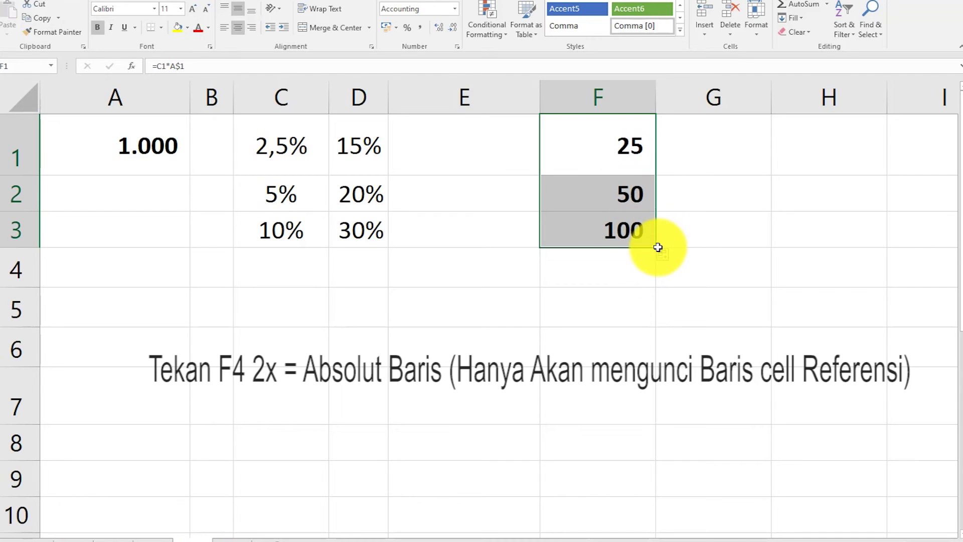
left_click_drag(655, 247, 762, 249)
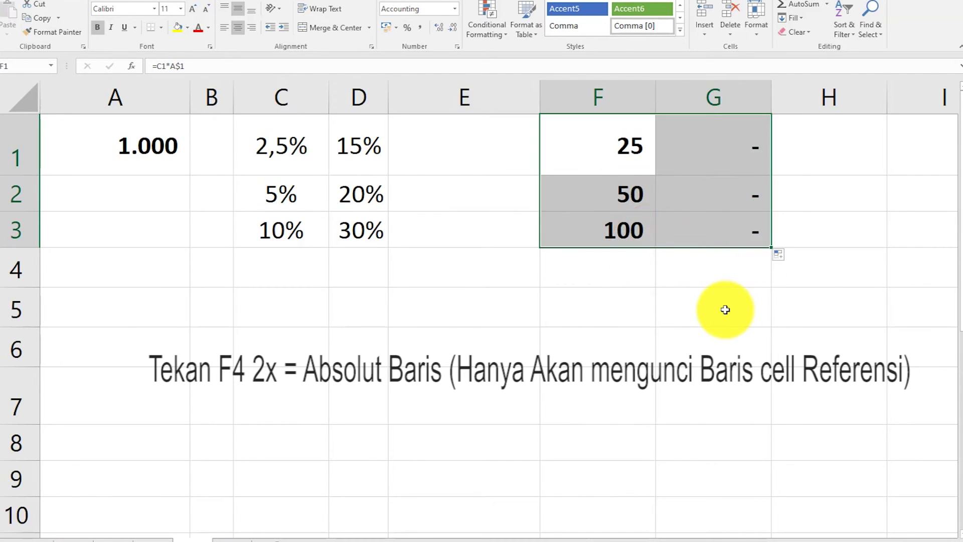
Inspect the references in G1's copied formula and highlight row 1 as the locked row.
left_click(726, 307)
left_click(720, 158)
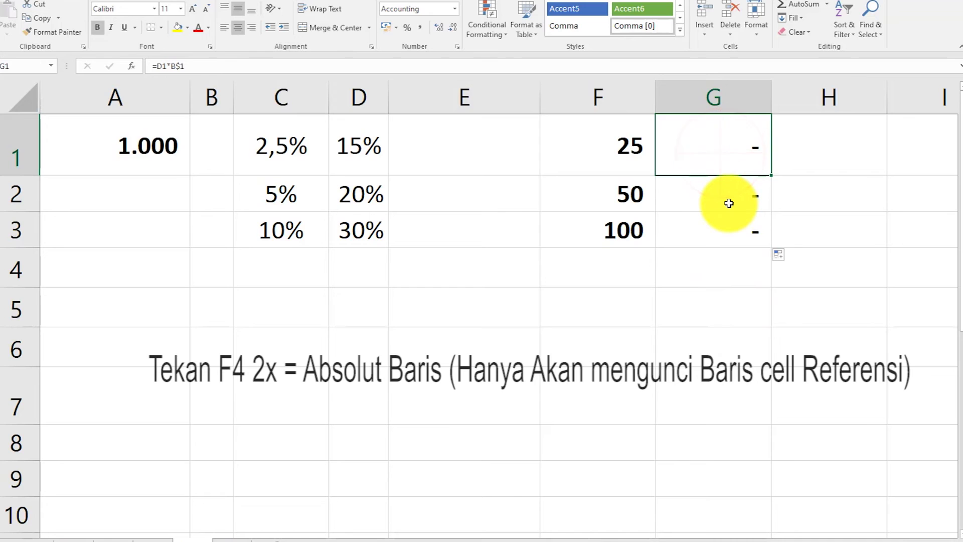
key("F2")
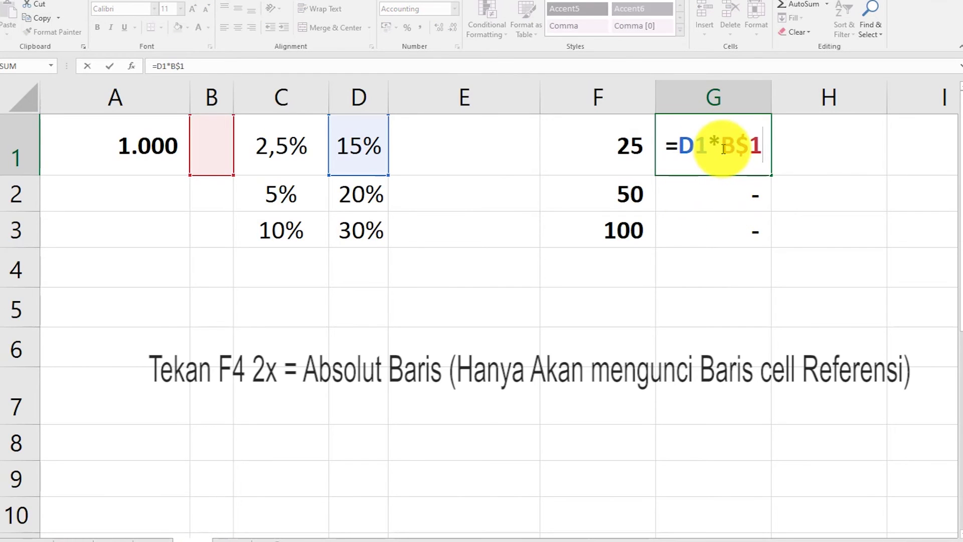
left_click(15, 145)
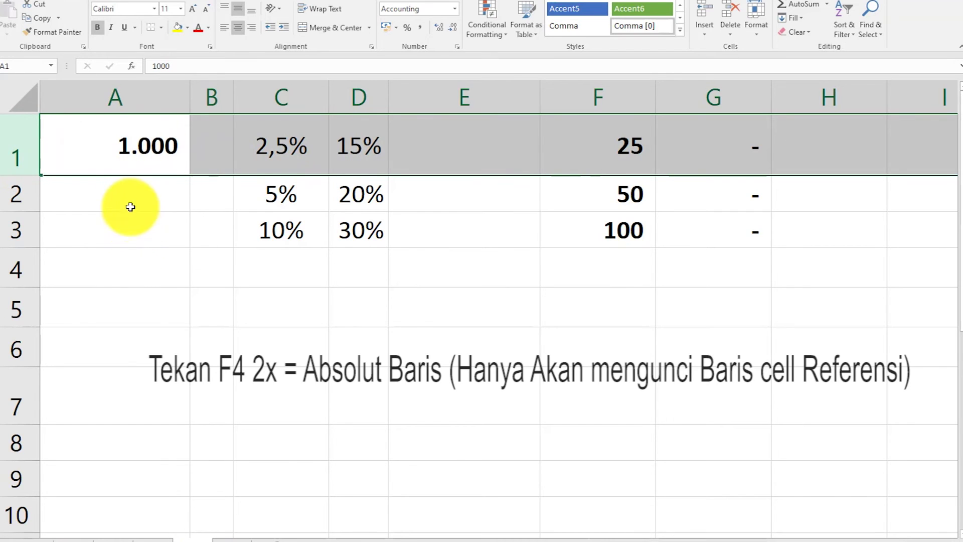
left_click(694, 142)
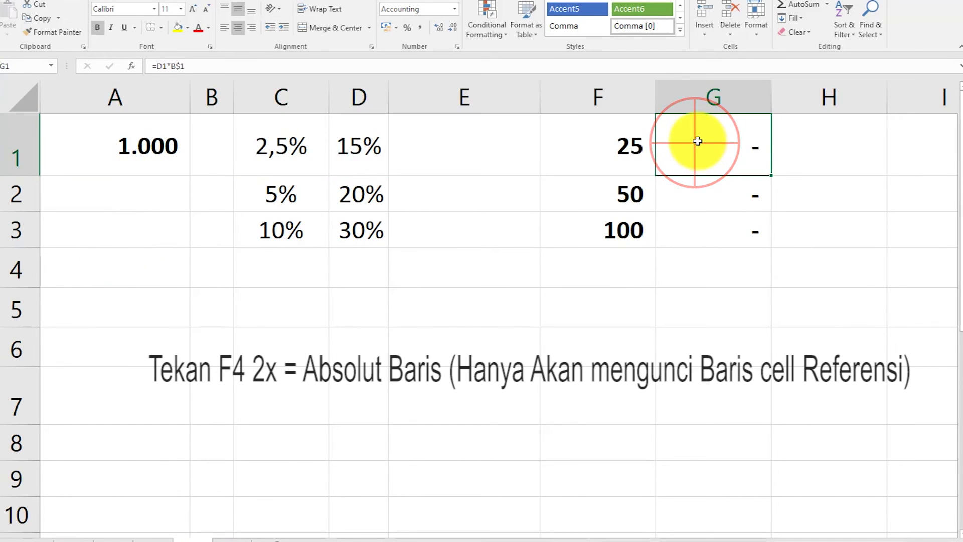
key("F2")
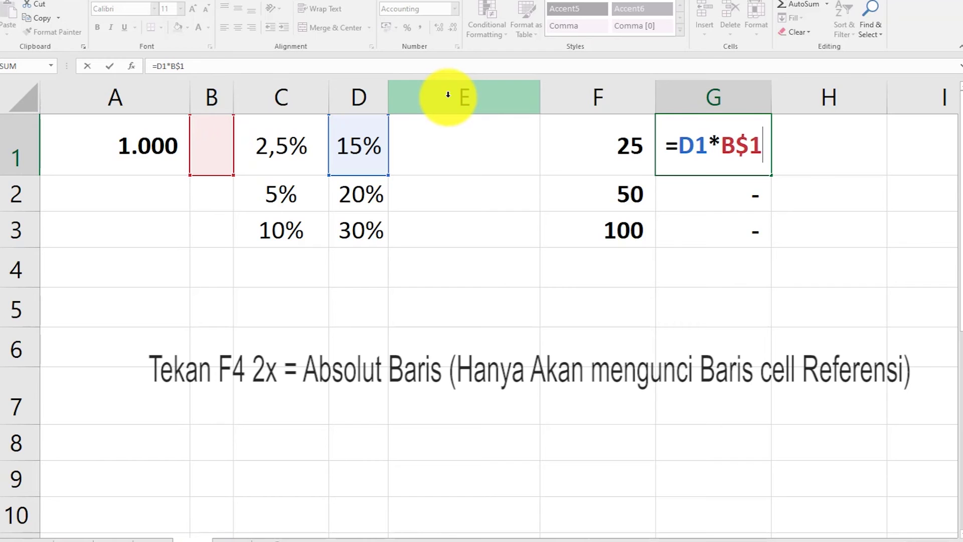
key("Return")
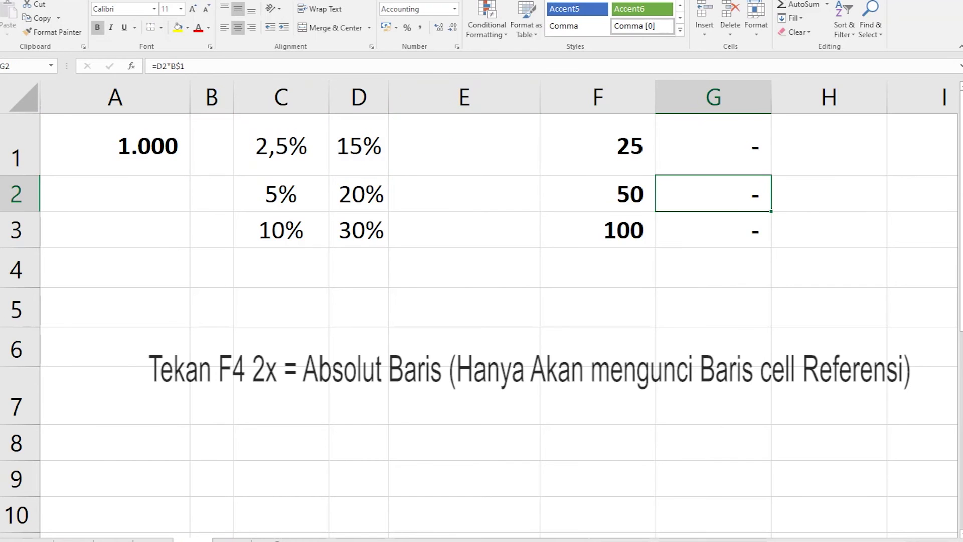
Highlight rows 1 through 7 one at a time to show what counts as a row.
left_click(20, 165)
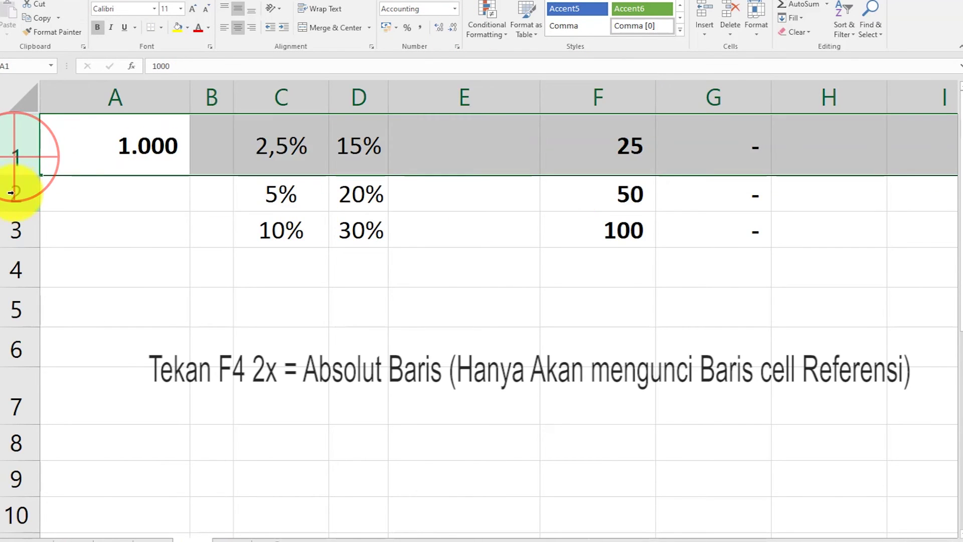
left_click(17, 195)
left_click(17, 231)
left_click(17, 269)
left_click(18, 307)
left_click(15, 346)
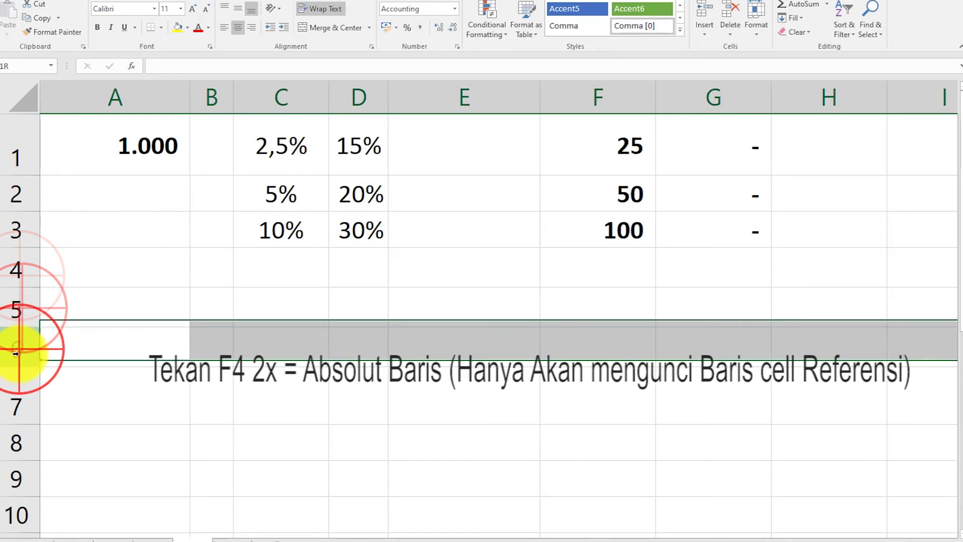
left_click(15, 396)
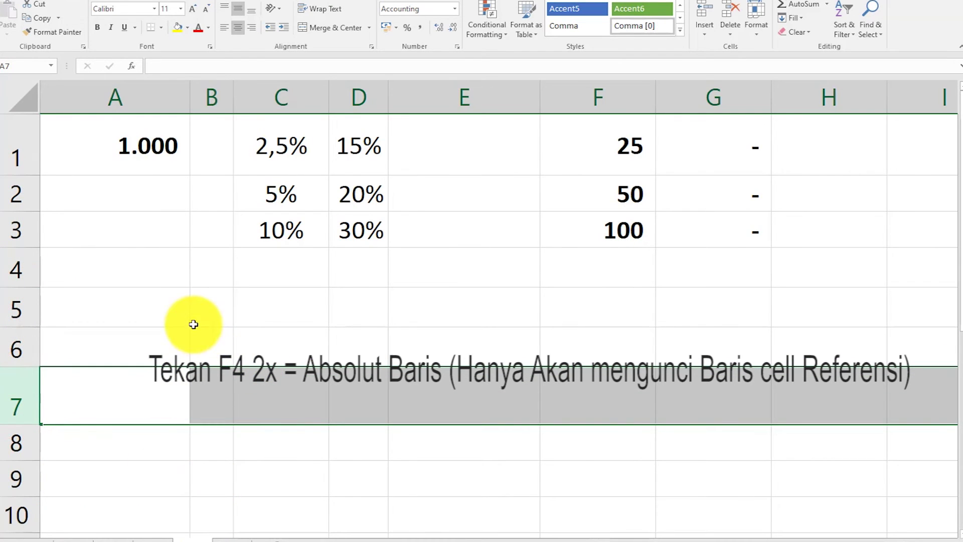
Highlight columns A through E one at a time to show what counts as a column.
left_click(157, 95)
left_click(214, 91)
left_click(277, 93)
left_click(358, 97)
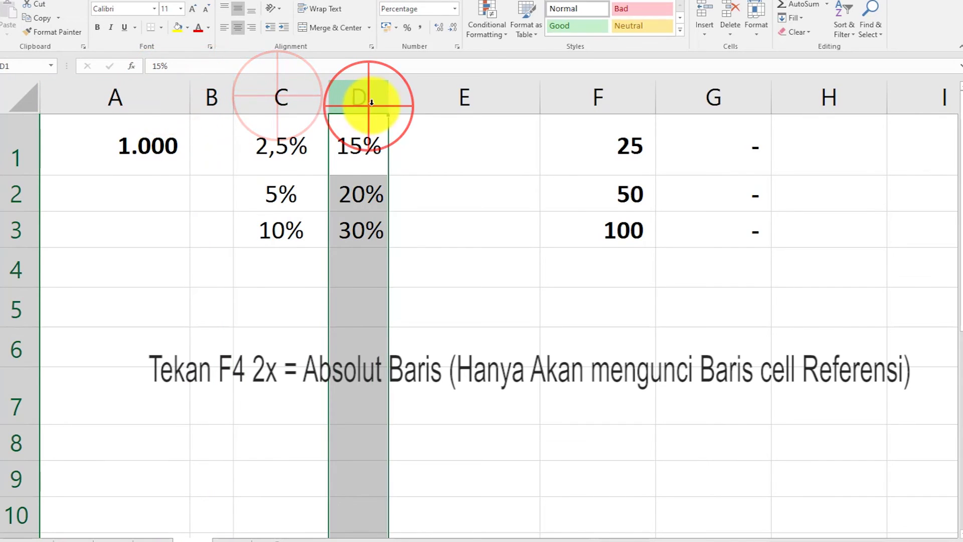
left_click(444, 98)
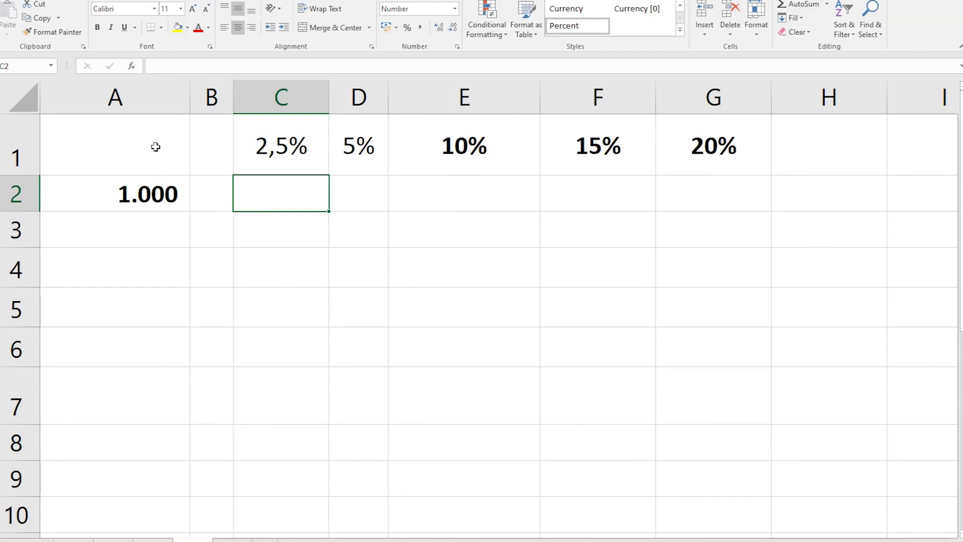
Highlight column A and write the formula =A2*C1 in cell C2.
left_click(154, 104)
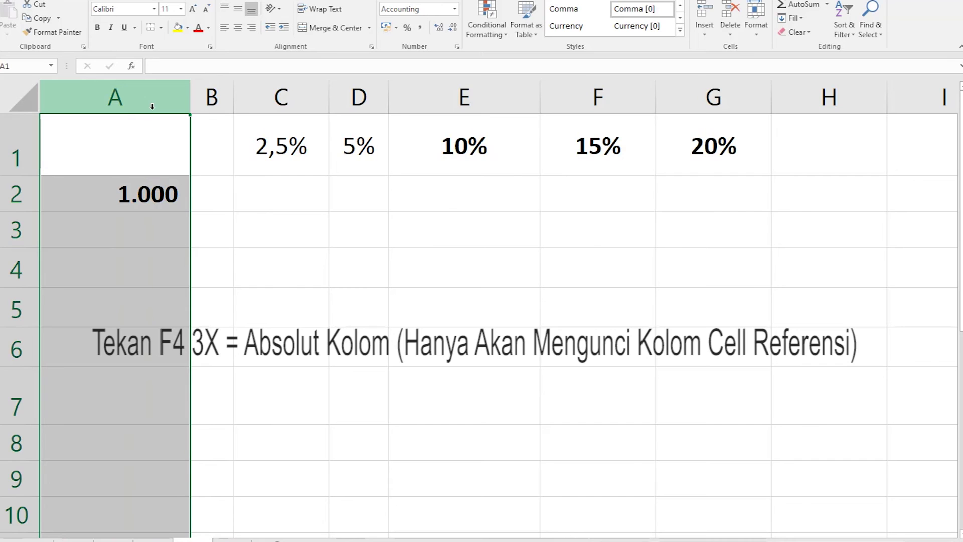
left_click(264, 180)
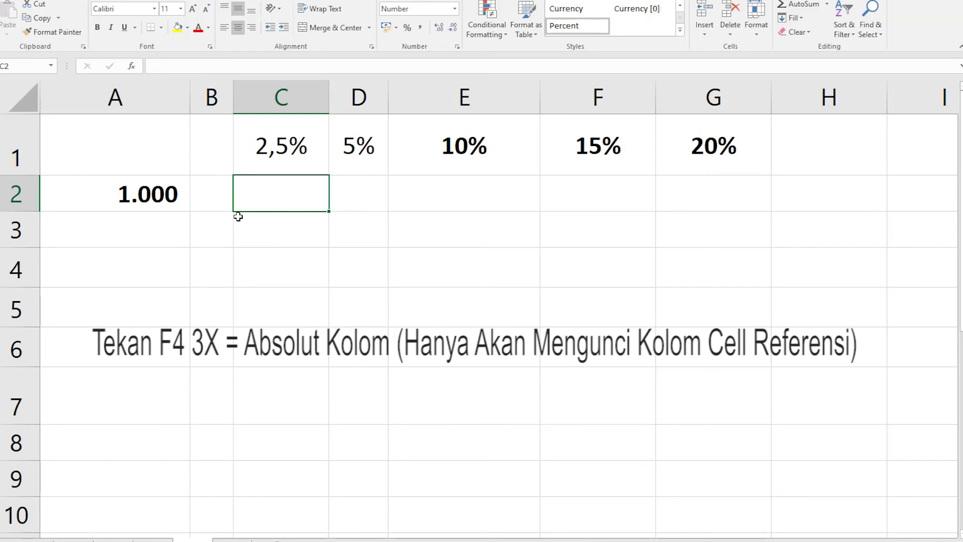
left_click(275, 222)
left_click(277, 202)
type("=")
key("Left")
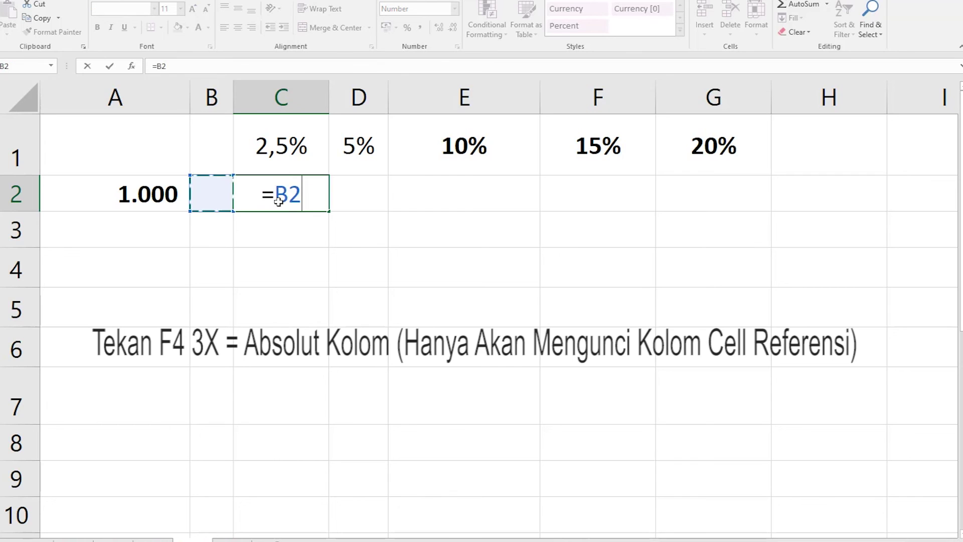
key("Left")
type("*")
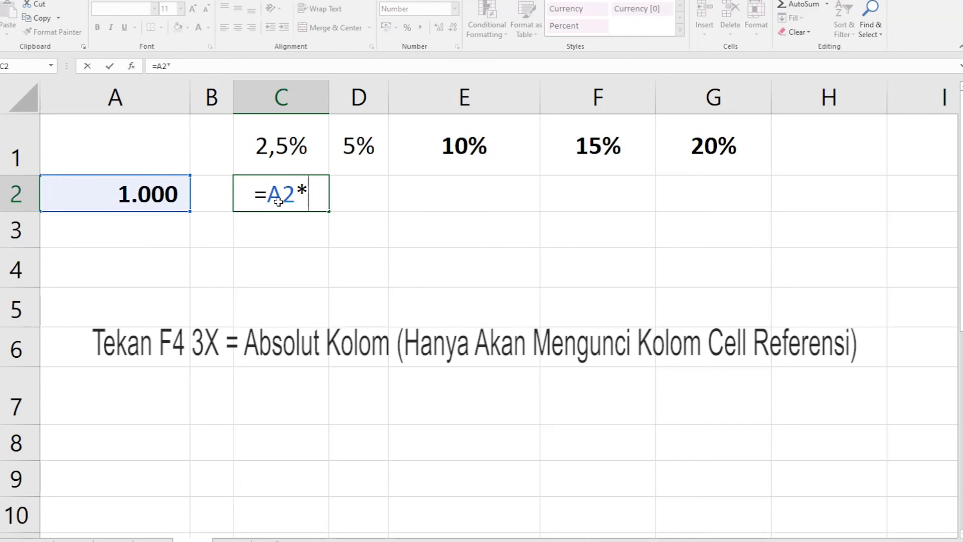
left_click(288, 153)
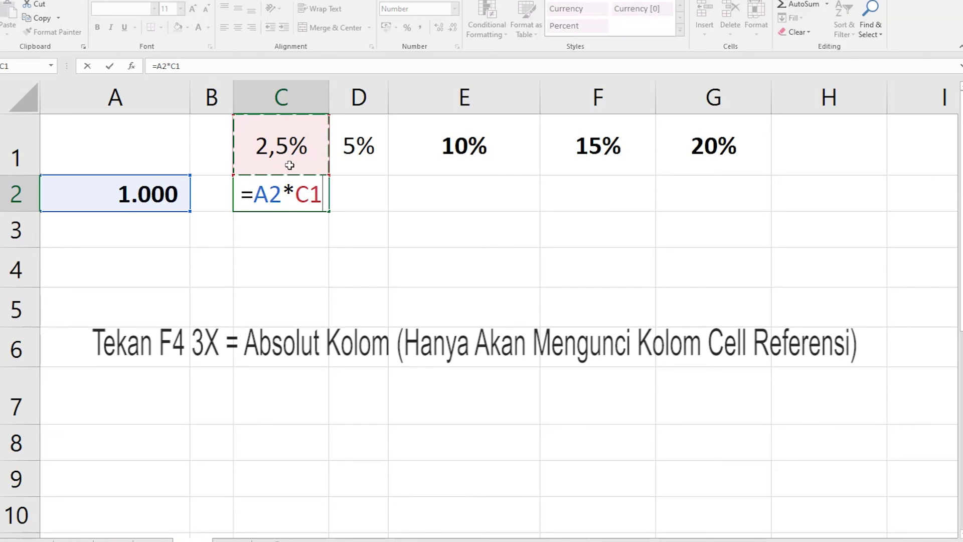
Lock only the column of the A2 reference in C2 so that the formula reads =$A2*C1.
left_click(271, 195)
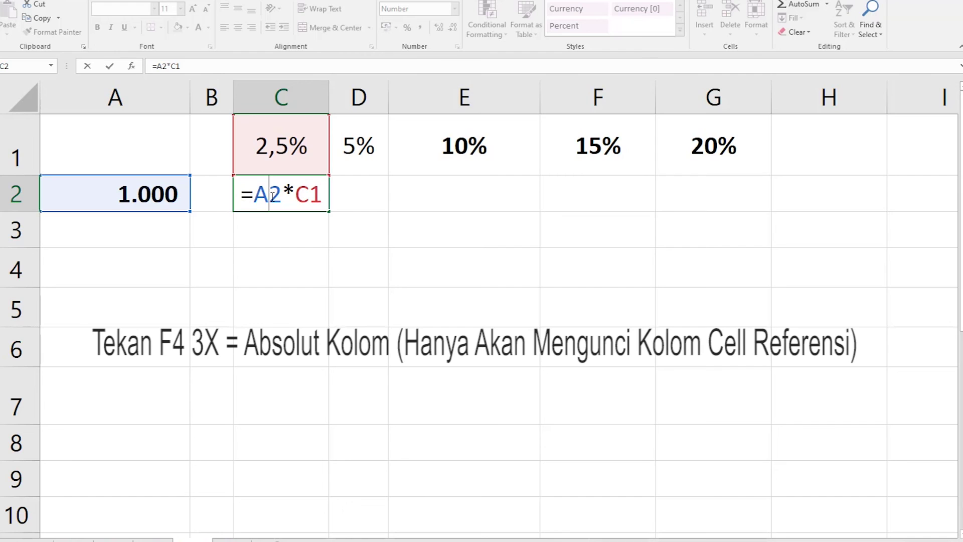
key("F4")
key("F4")
key("F4")
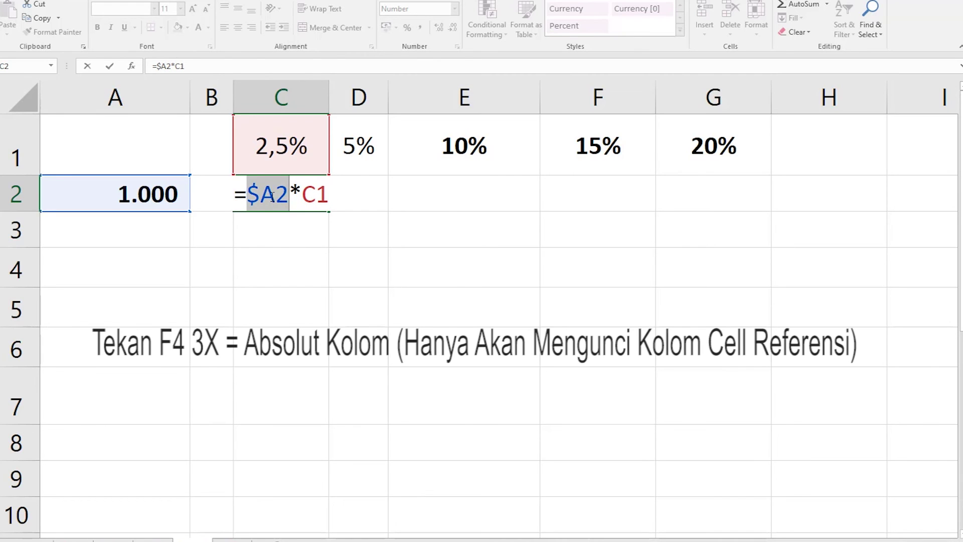
key("Return")
Fill the column-locked formula from C2 across to G2.
left_click(271, 195)
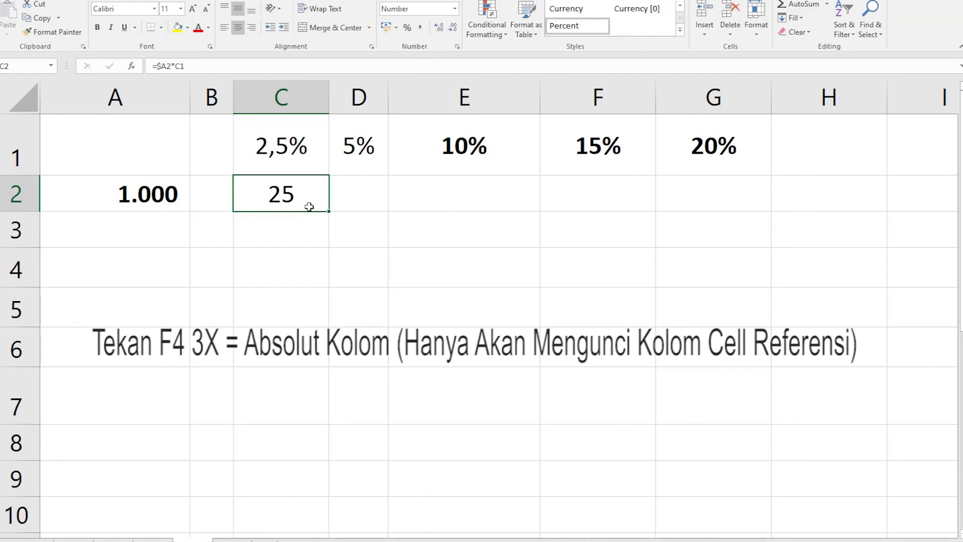
left_click_drag(337, 216, 747, 214)
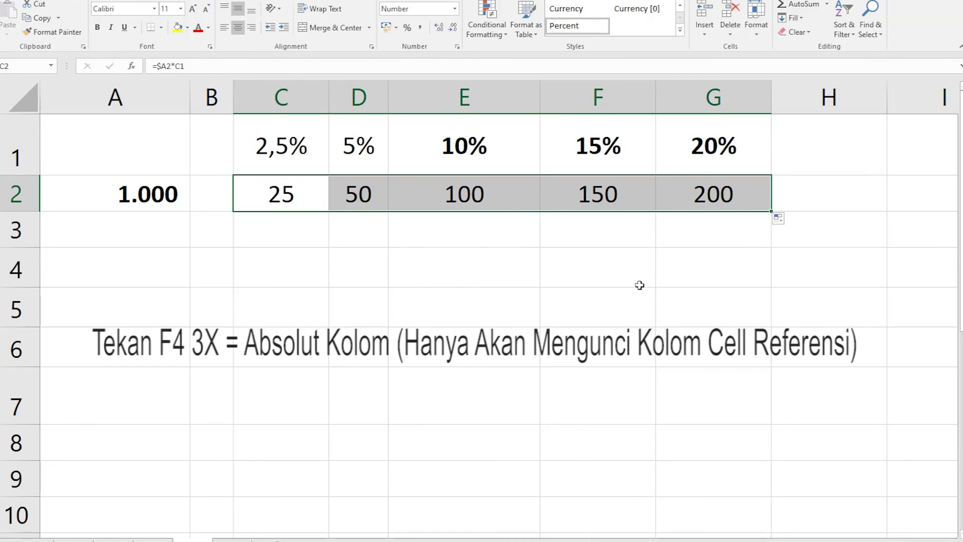
left_click(595, 285)
left_click(289, 228)
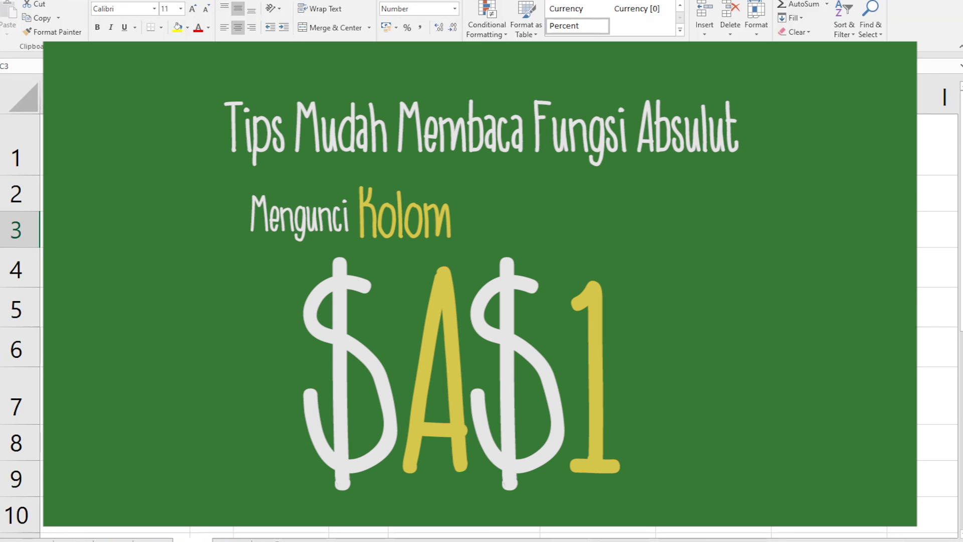
key("Up")
key("Down")
key("Up")
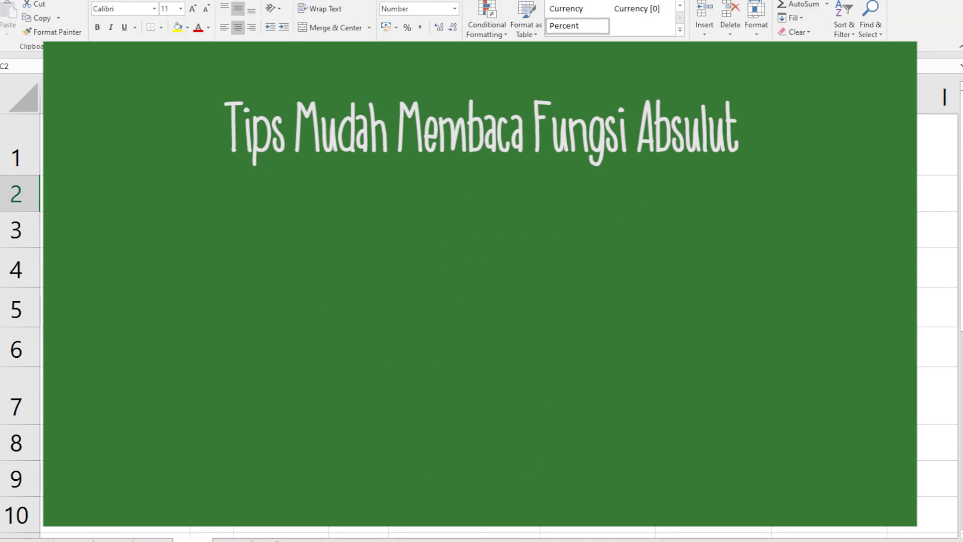
Rewrite the formula in cell C2 using references to A2 and C1, adding dollar-sign locks to the references.
type("=")
key("Left")
key("Left")
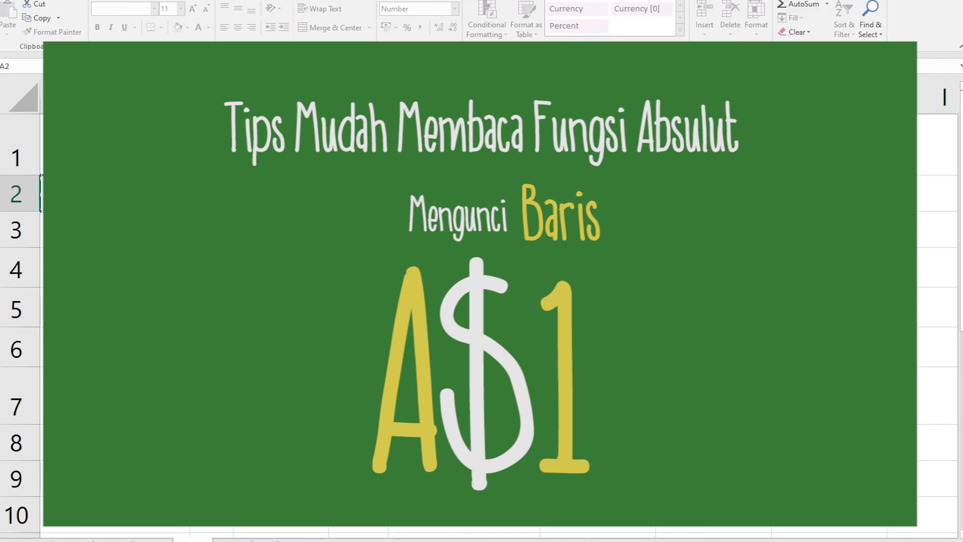
key("F4")
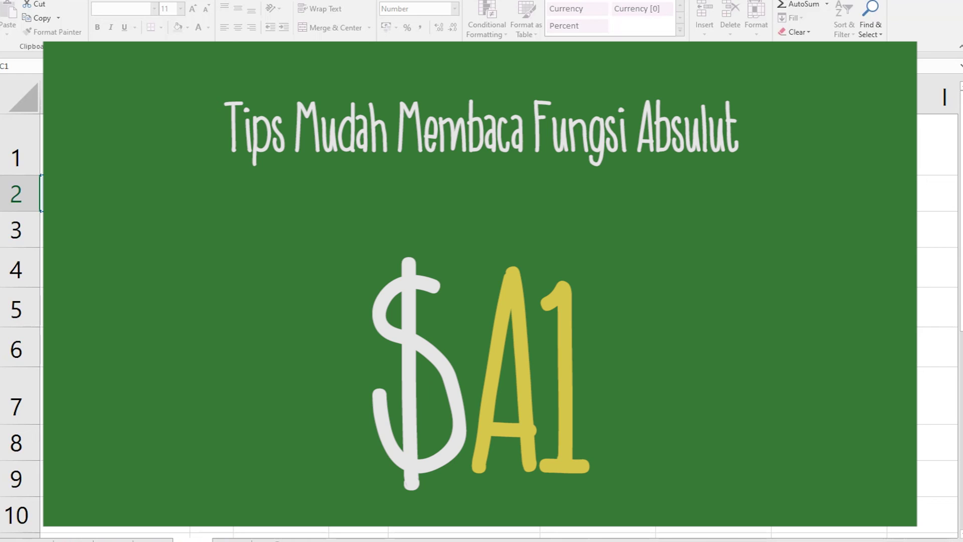
left_click(281, 145)
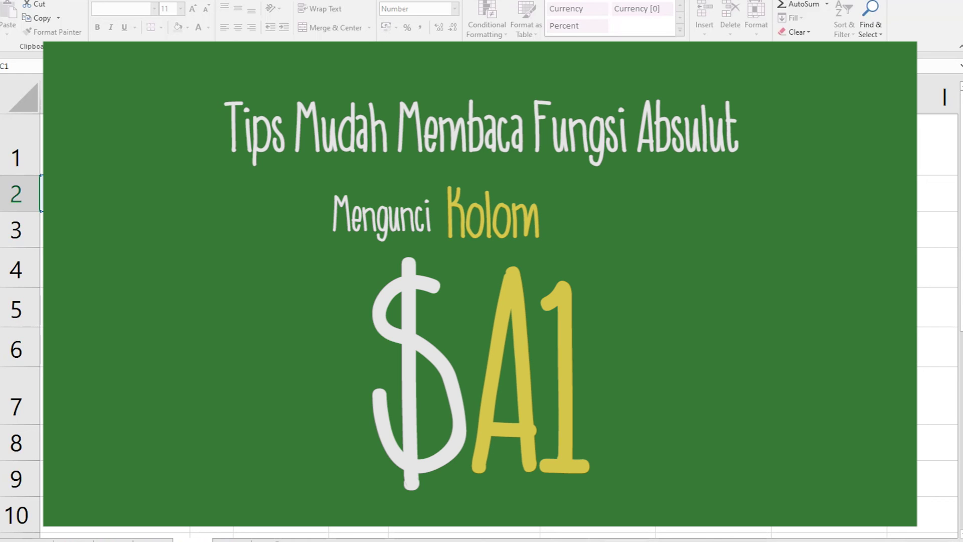
key("F4")
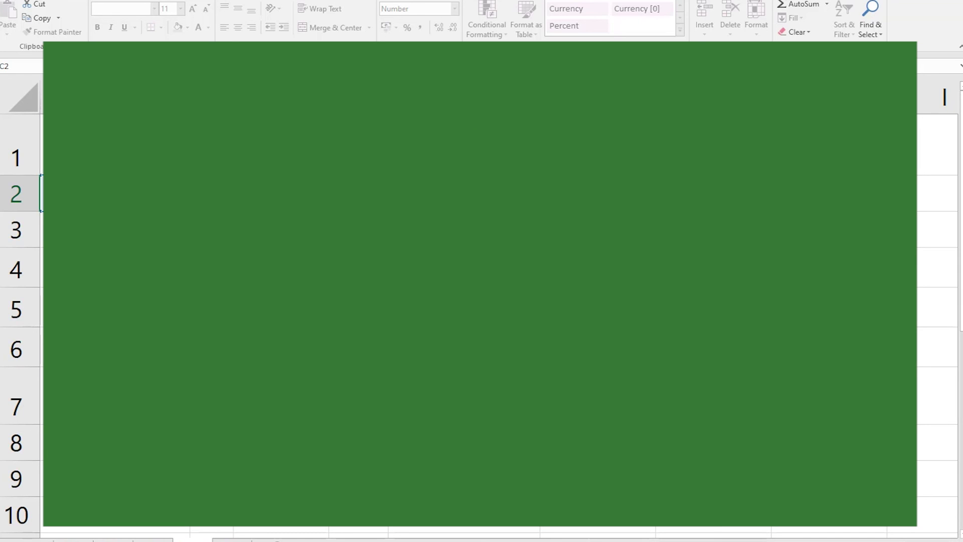
key("Return")
key("Up")
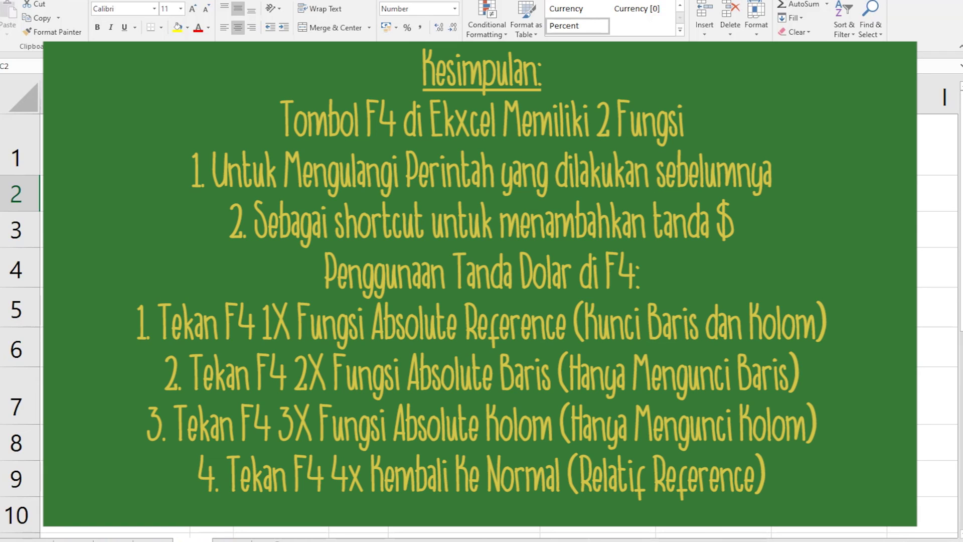
left_click(598, 268)
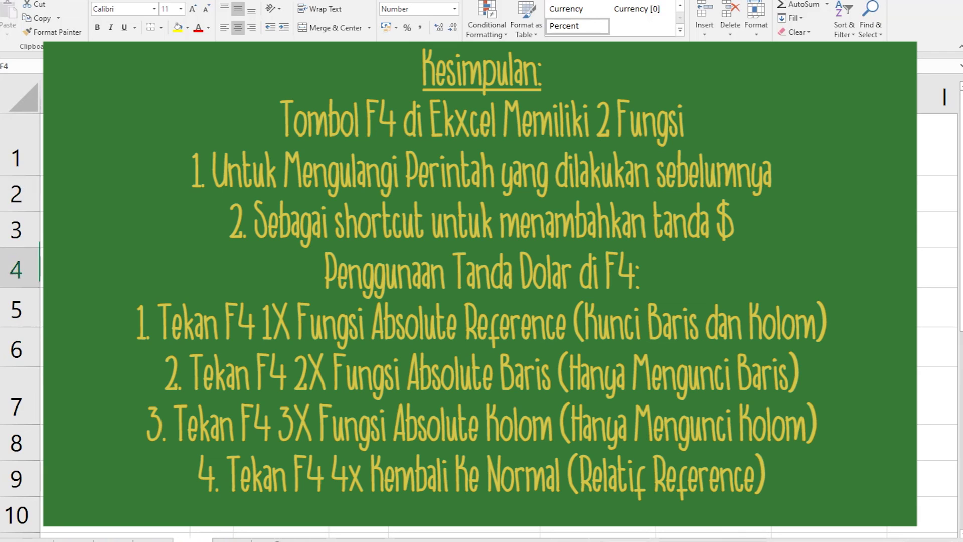
left_click(280, 194)
left_click(281, 230)
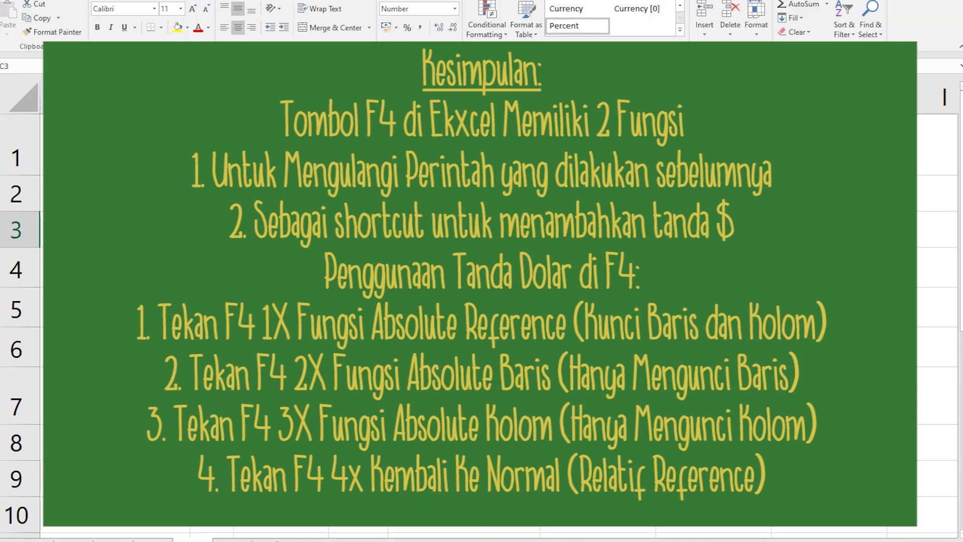